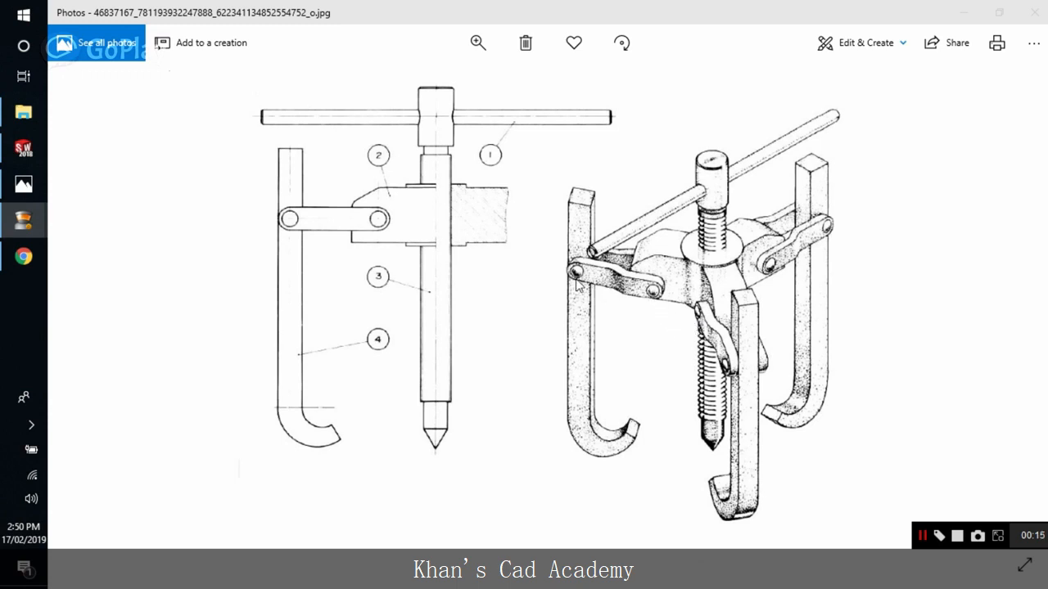
# Review the puller's assembly views and the dimensioned part drawings of its arm, handle, screw, link and hub
pyautogui.click(679, 223)
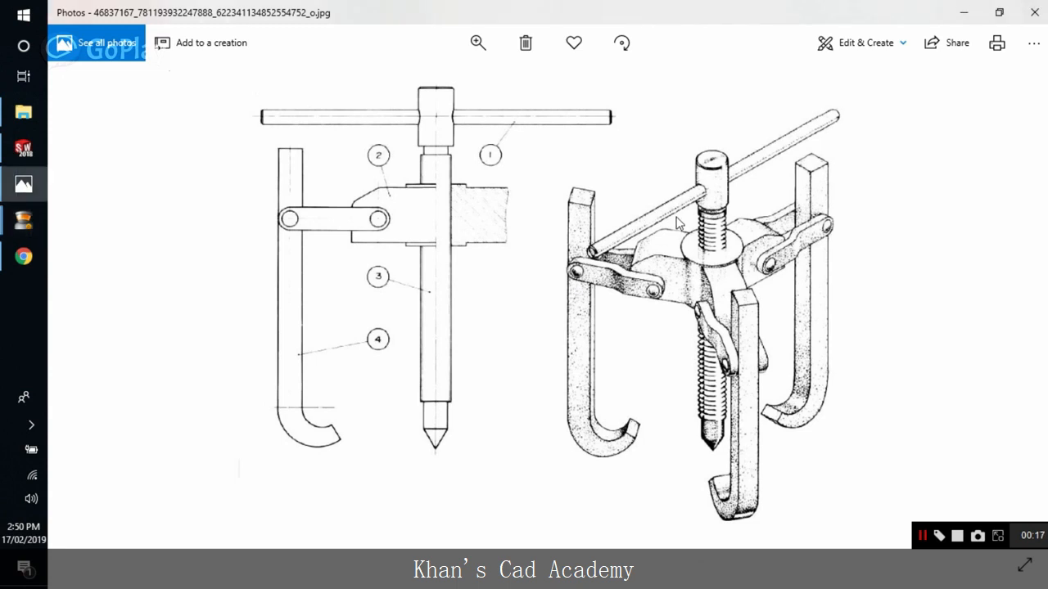
pyautogui.press('Right')
pyautogui.press('Right')
pyautogui.press('Left')
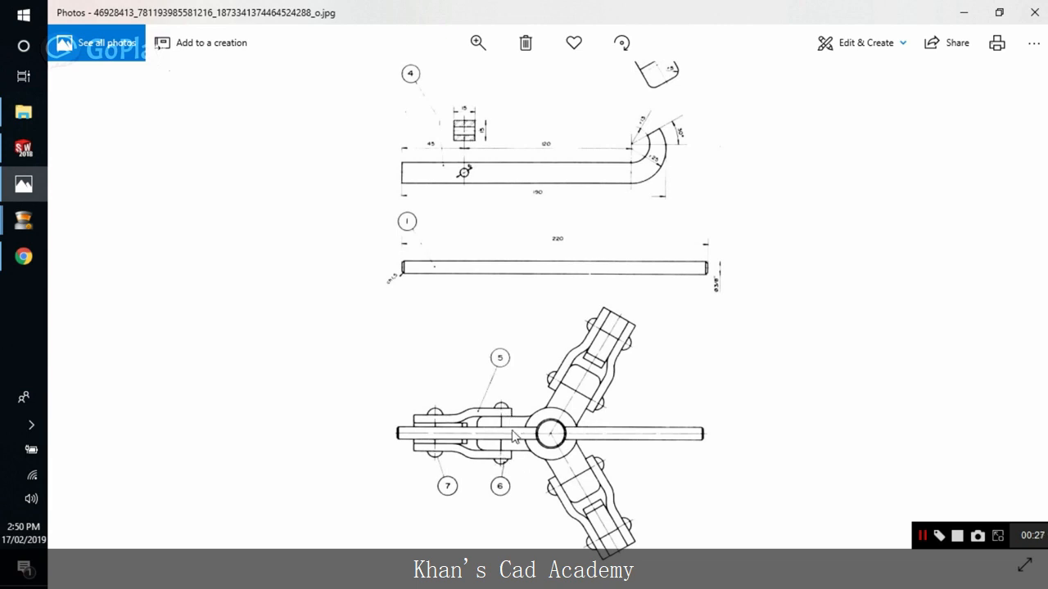
pyautogui.press('Right')
pyautogui.press('Right')
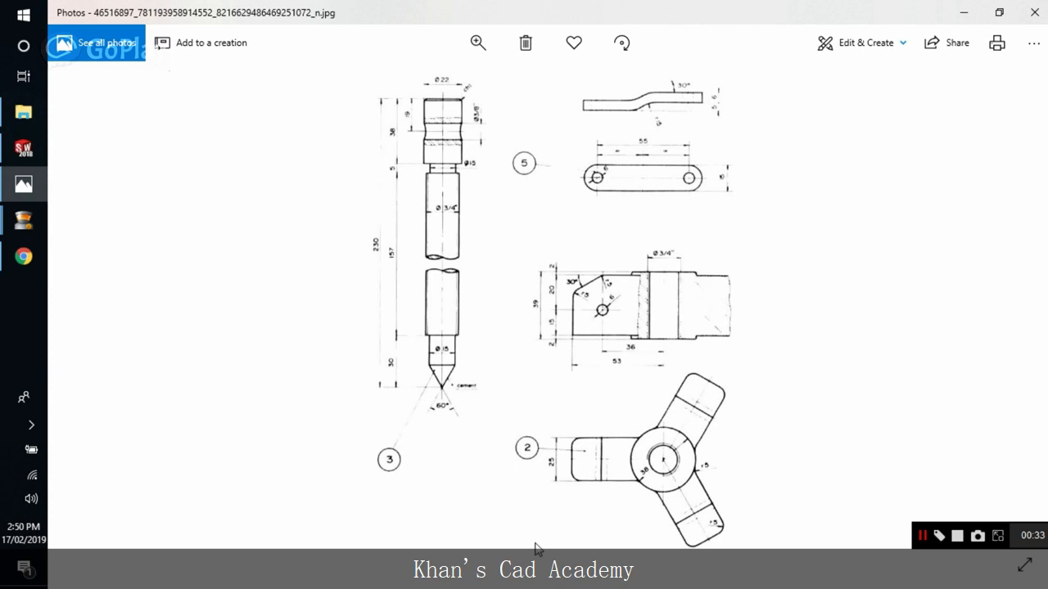
pyautogui.press('Right')
pyautogui.press('Right')
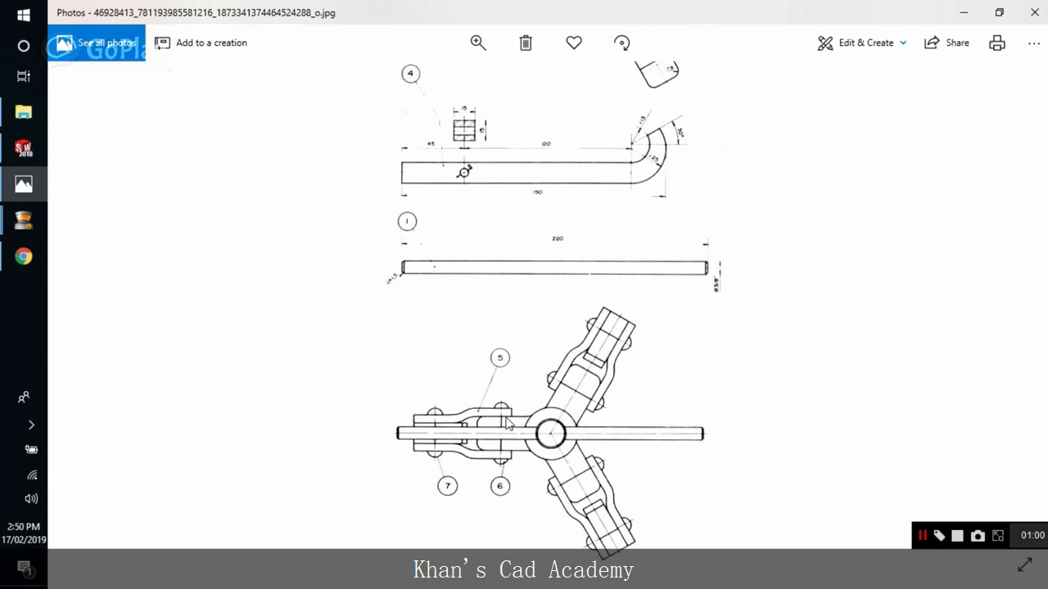
# Switch to SOLIDWORKS and create a new part document
pyautogui.click(964, 12)
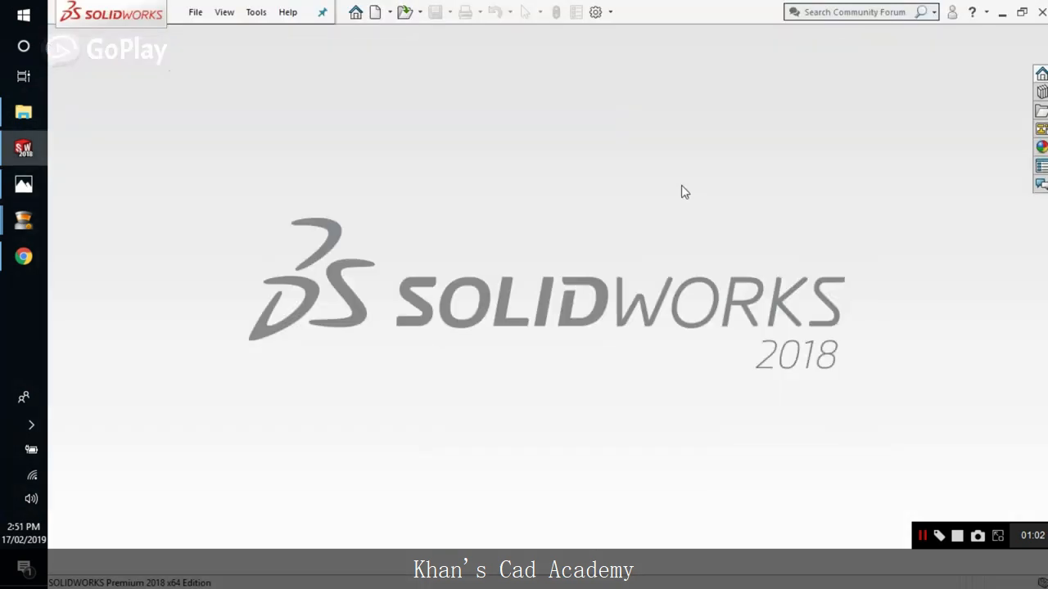
pyautogui.click(195, 12)
pyautogui.click(210, 36)
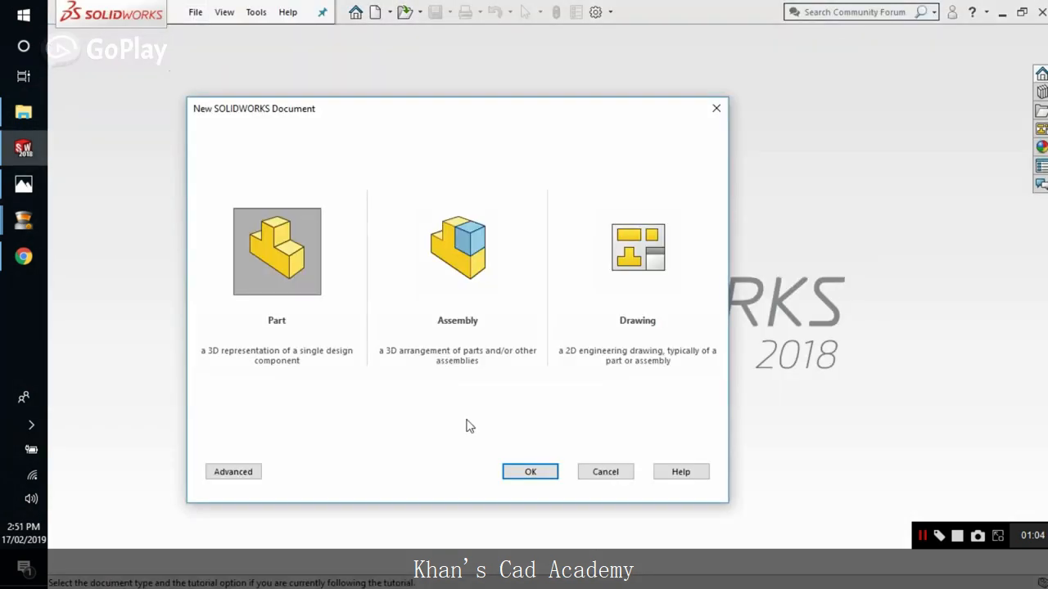
pyautogui.click(522, 470)
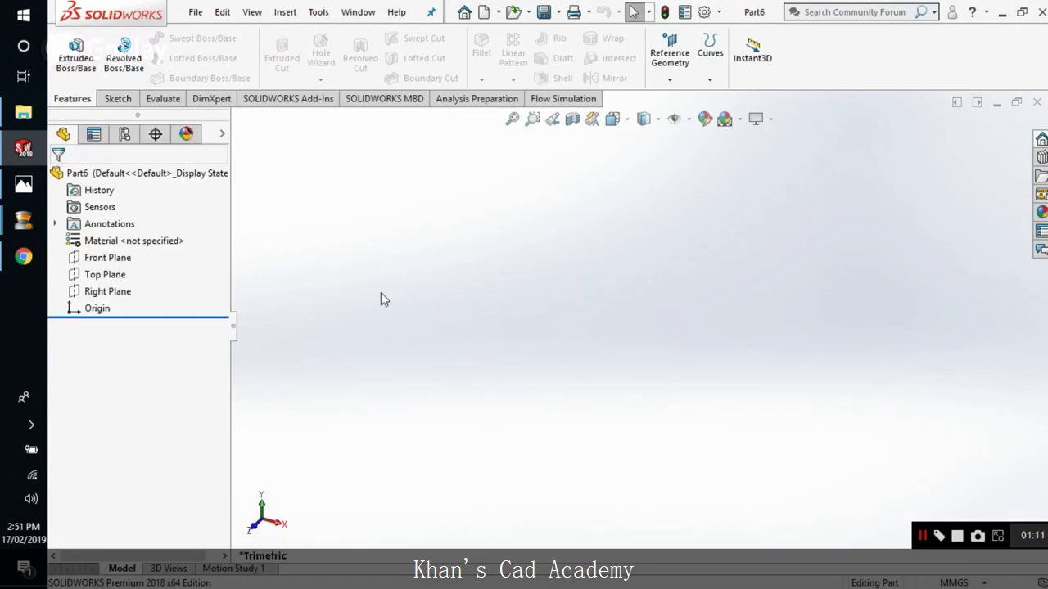
# Sketch a circle about 10 mm in radius on the Front Plane, centred on the origin, and start Smart Dimension
pyautogui.click(118, 99)
pyautogui.click(69, 47)
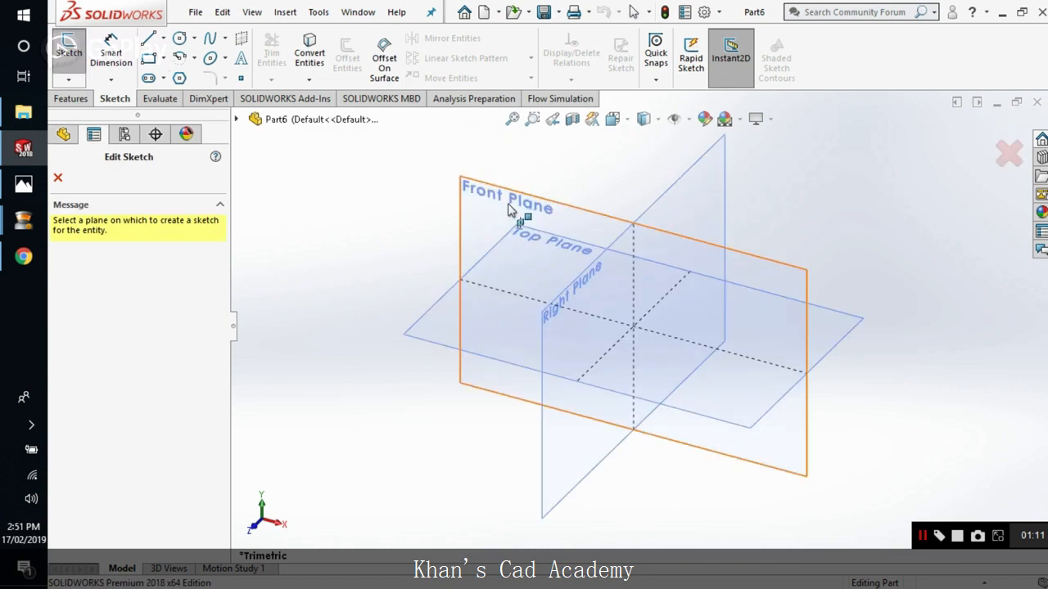
pyautogui.click(507, 188)
pyautogui.click(179, 41)
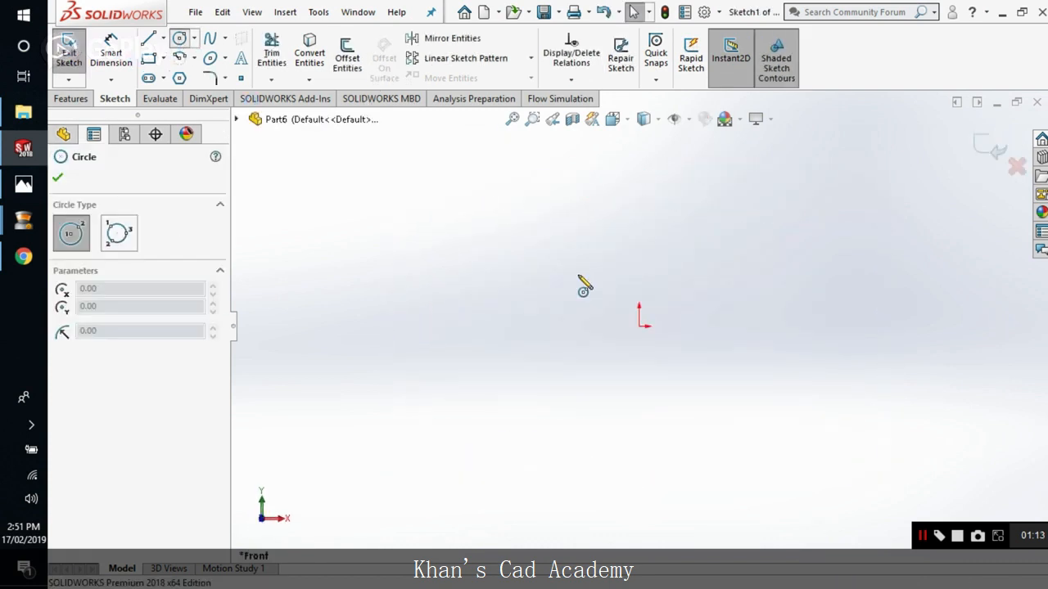
pyautogui.click(639, 325)
pyautogui.click(659, 345)
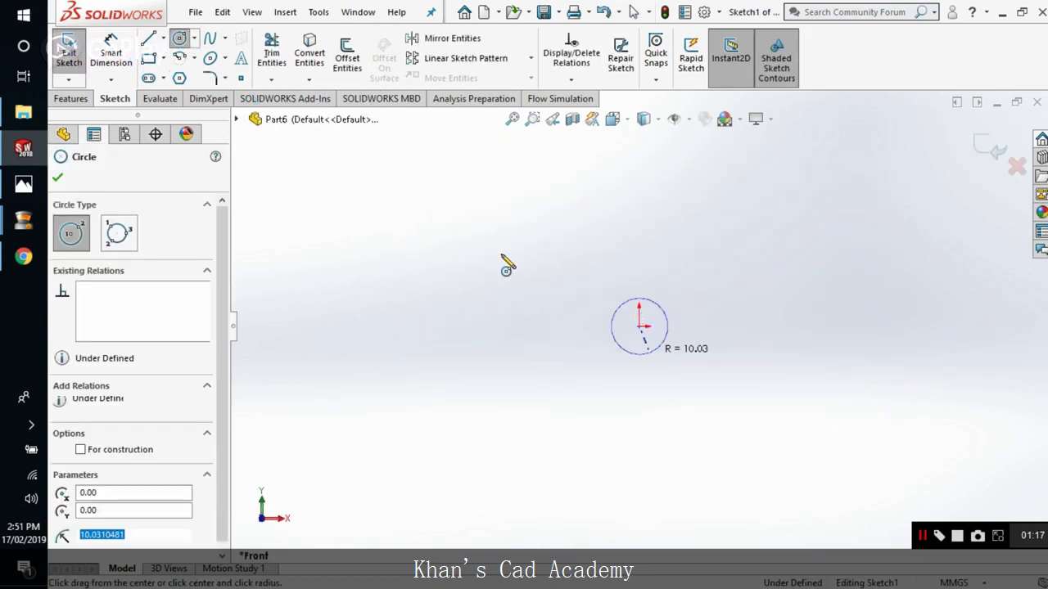
pyautogui.click(110, 53)
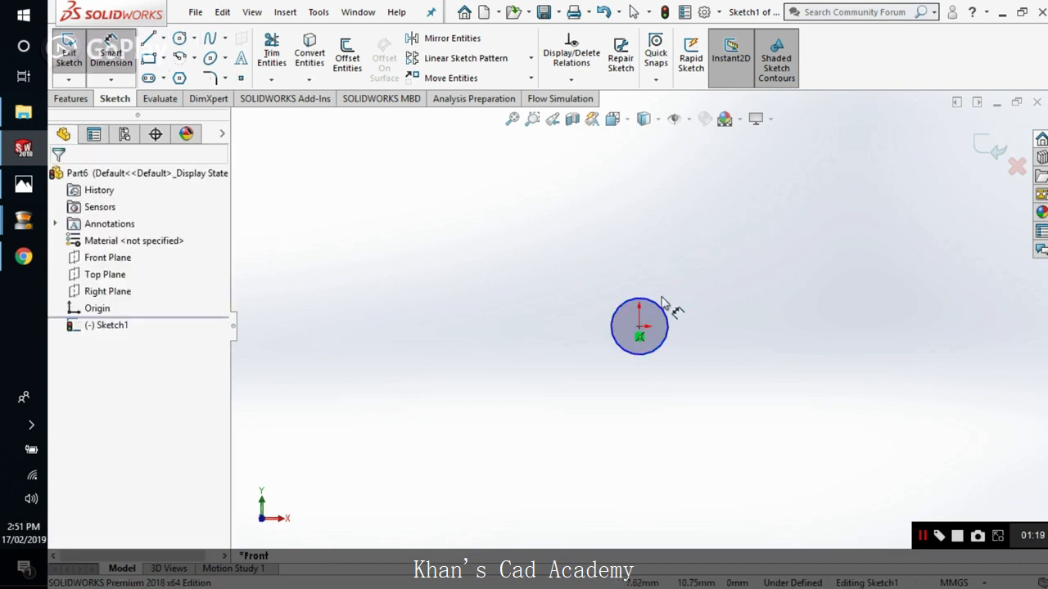
# Switch to Photos to check the puller drawings for the pin and hole dimensions, and return to the SOLIDWORKS sketch
pyautogui.click(23, 184)
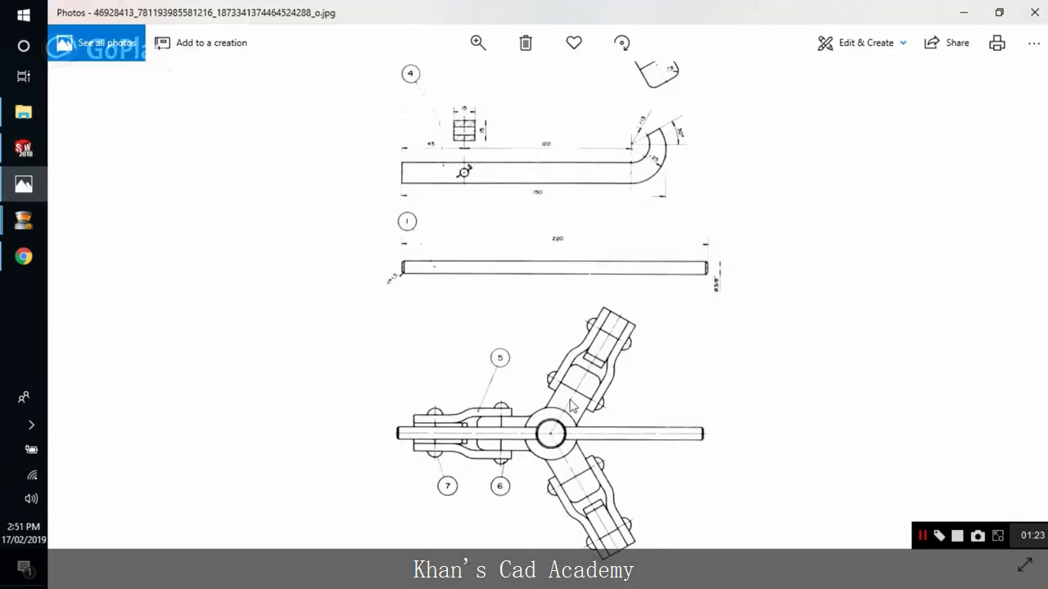
pyautogui.scroll(-1, 570, 407)
pyautogui.scroll(1, 571, 407)
pyautogui.scroll(1, 540, 425)
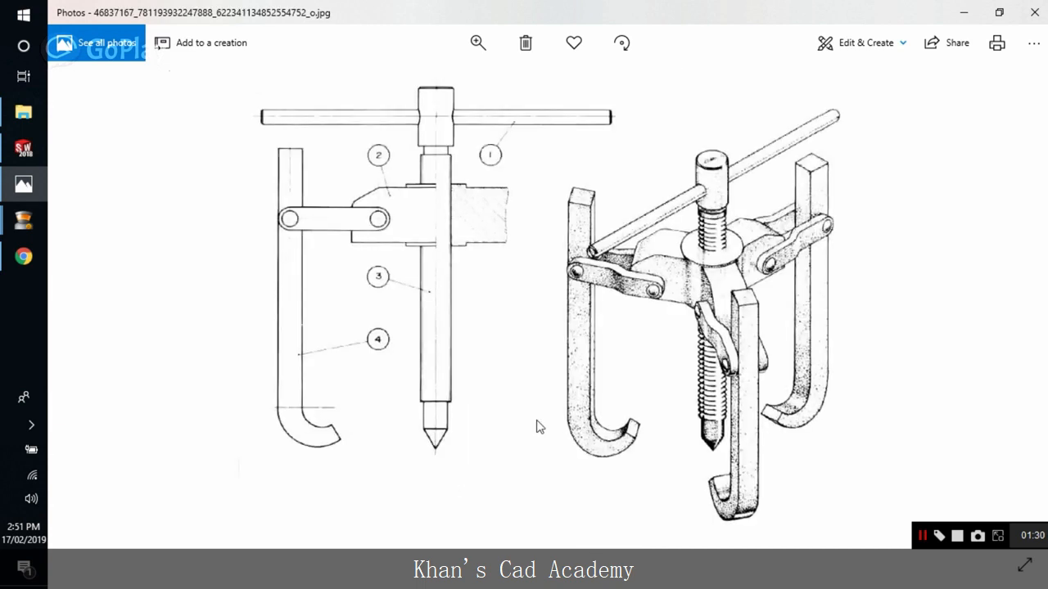
pyautogui.scroll(-1, 540, 425)
pyautogui.scroll(-1, 540, 424)
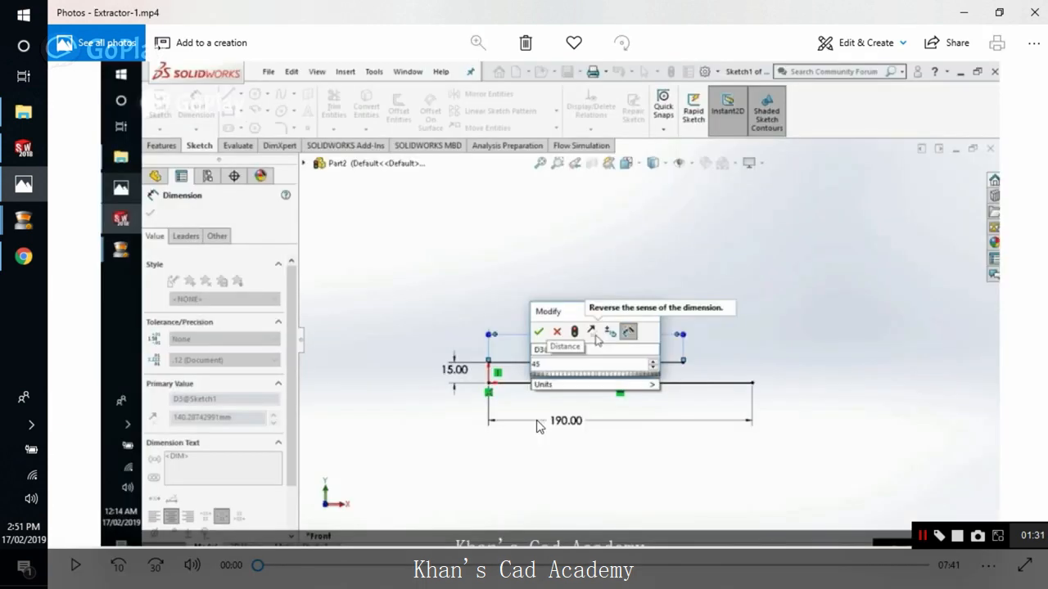
pyautogui.scroll(1, 539, 425)
pyautogui.scroll(1, 540, 425)
pyautogui.scroll(-1, 539, 425)
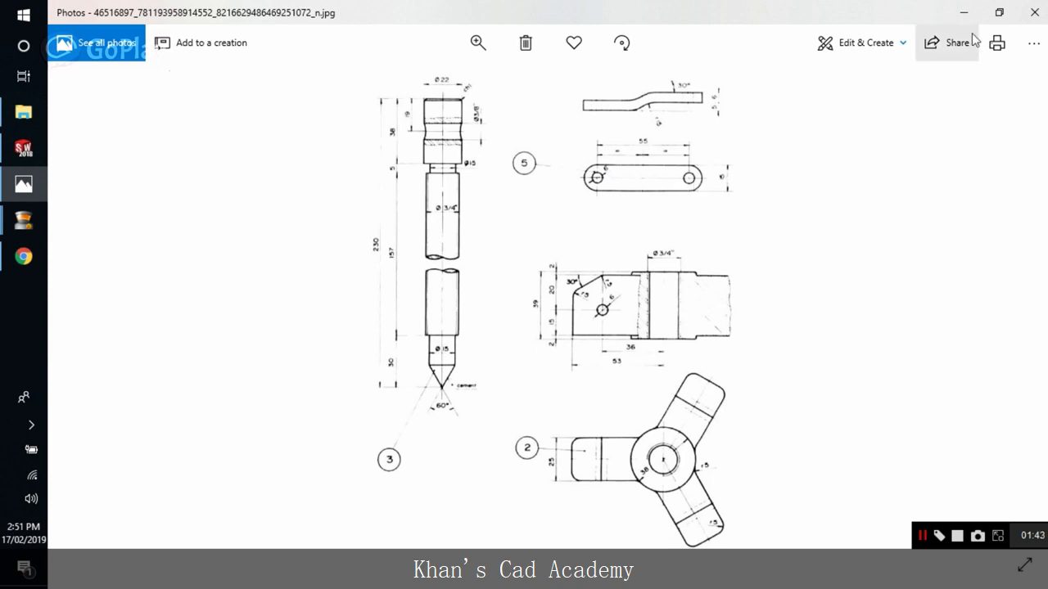
pyautogui.click(1000, 12)
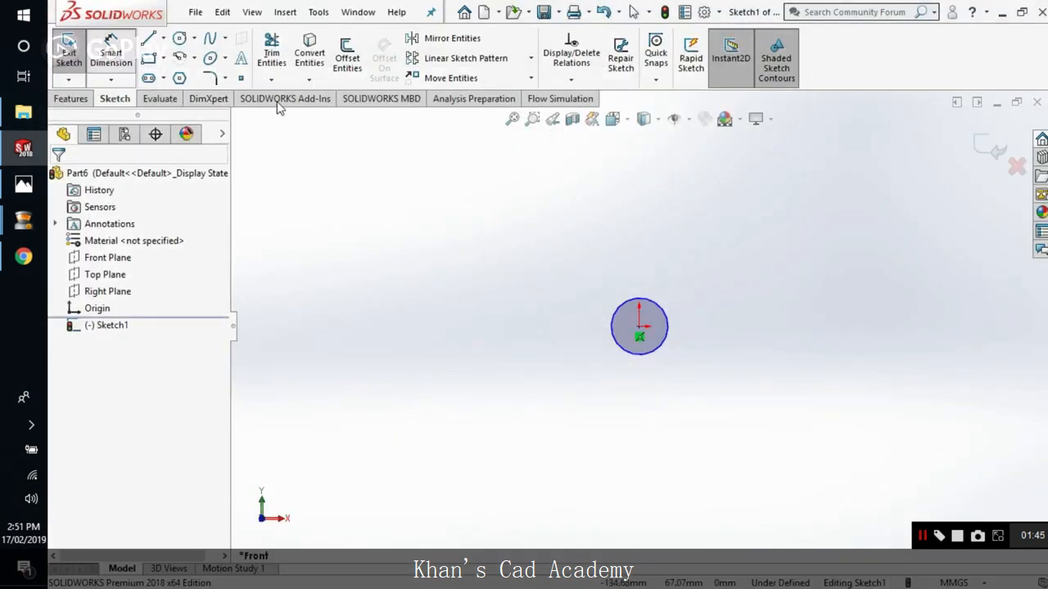
# Dimension the circle with a diameter of 6 mm
pyautogui.click(671, 321)
pyautogui.click(724, 291)
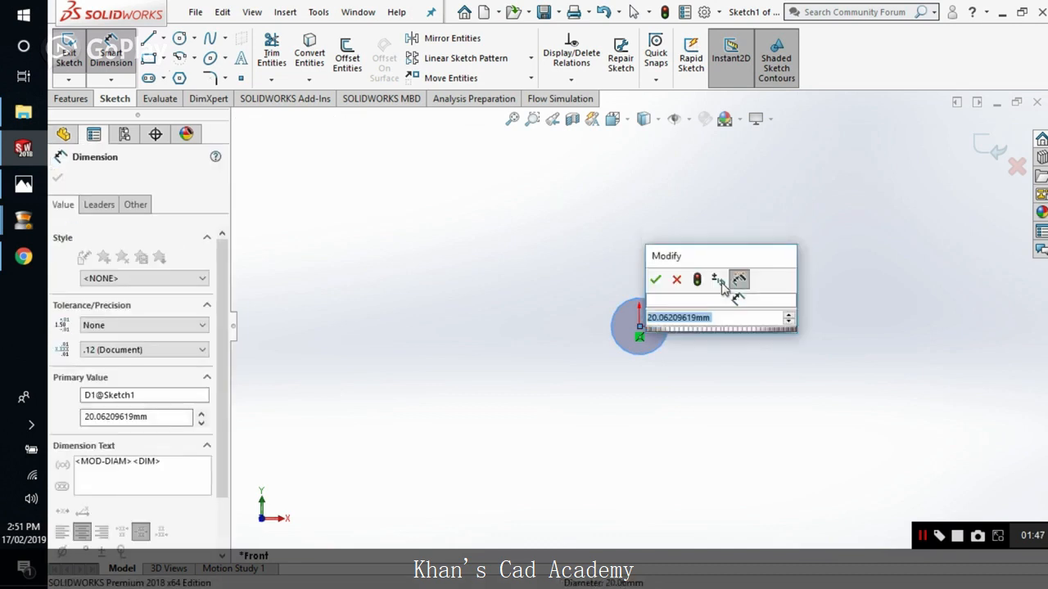
pyautogui.write('6')
pyautogui.press('Return')
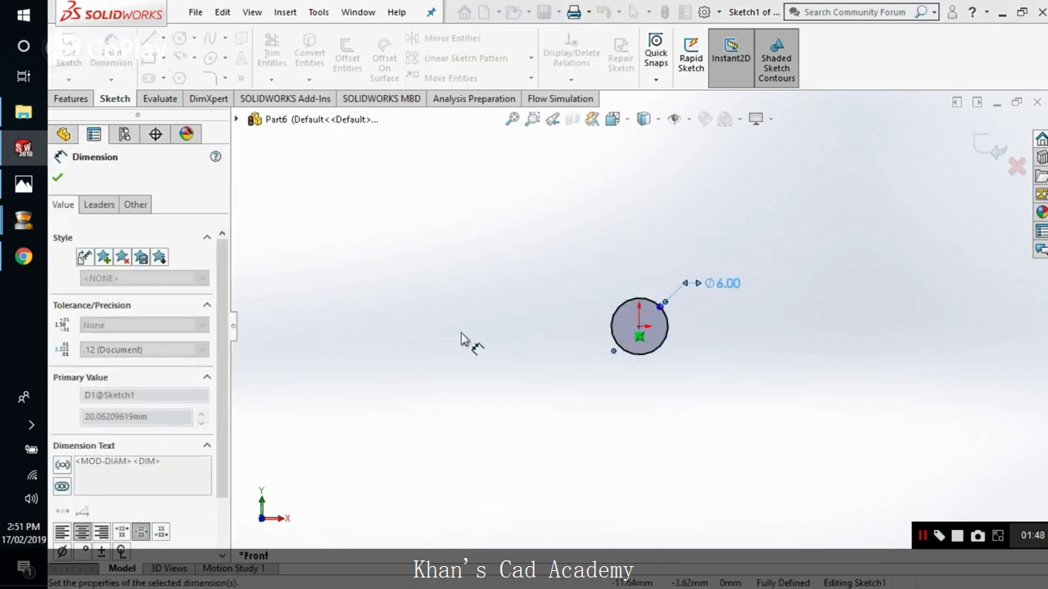
pyautogui.click(59, 178)
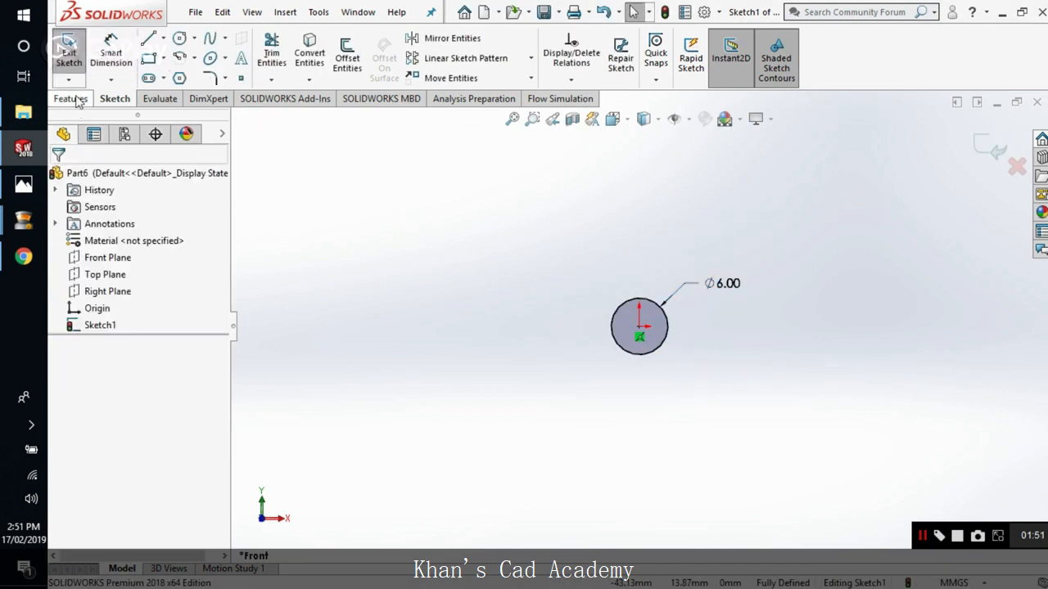
# Extrude the circle as a blind boss with a depth of 37 mm
pyautogui.click(71, 98)
pyautogui.click(75, 53)
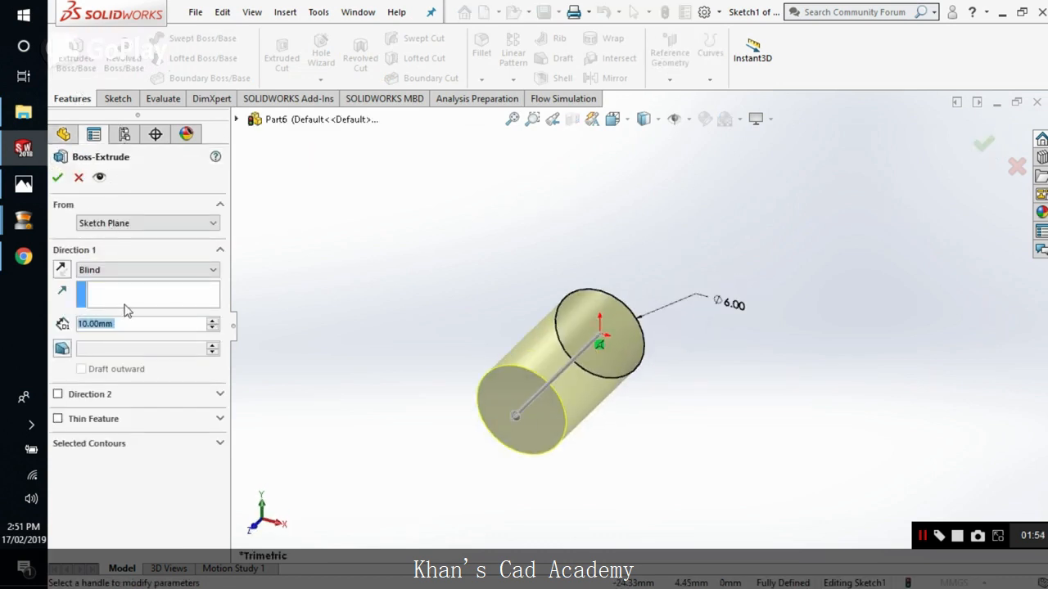
pyautogui.write('37')
pyautogui.press('Return')
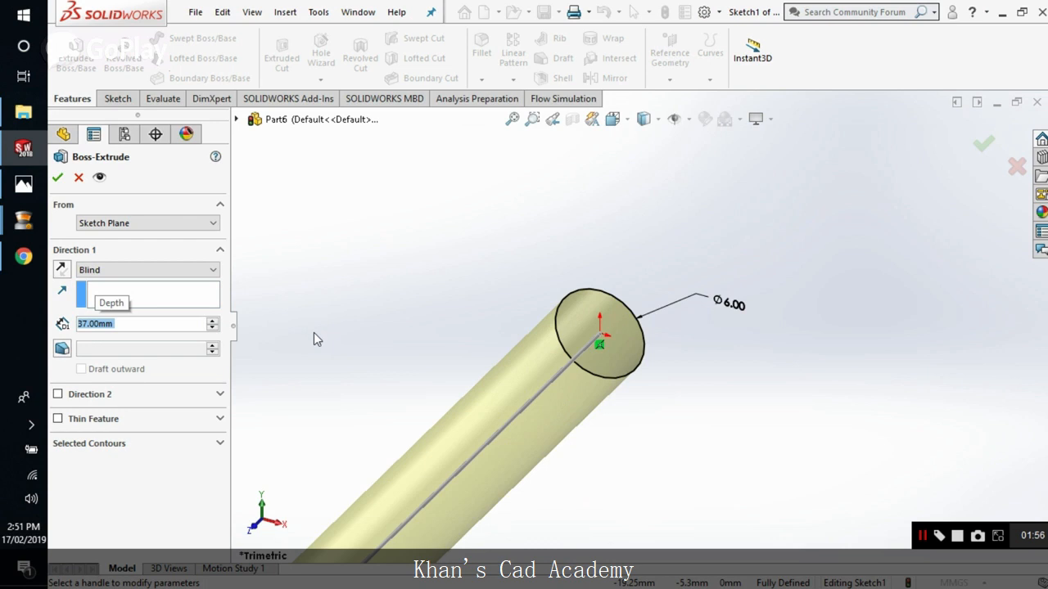
pyautogui.scroll(5, 313, 333)
pyautogui.click(57, 177)
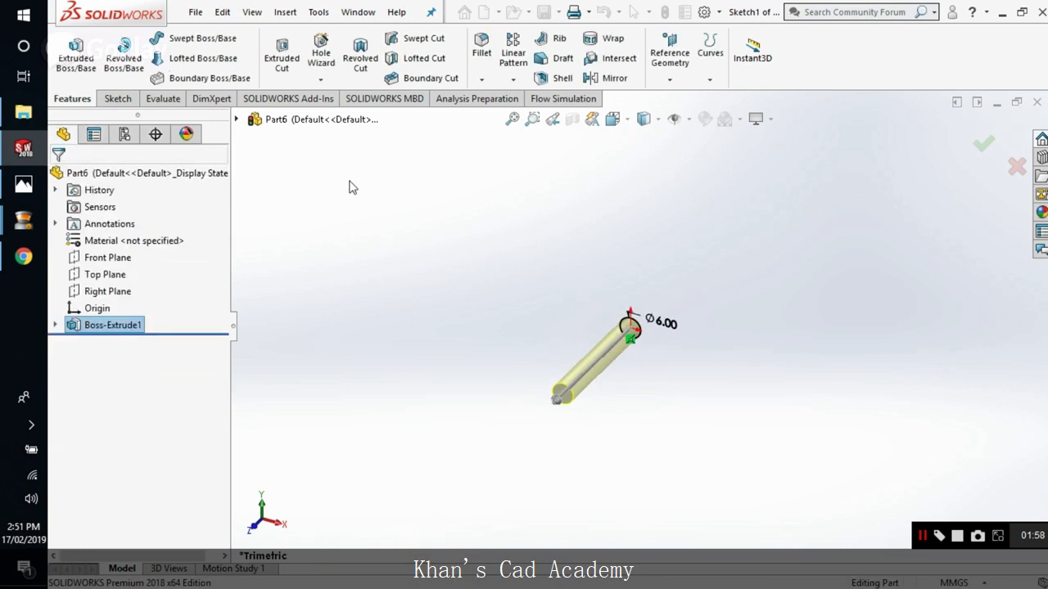
# Sketch a circle about 5.35 mm in radius on the front end face of the cylinder, centred on its axis
pyautogui.click(117, 98)
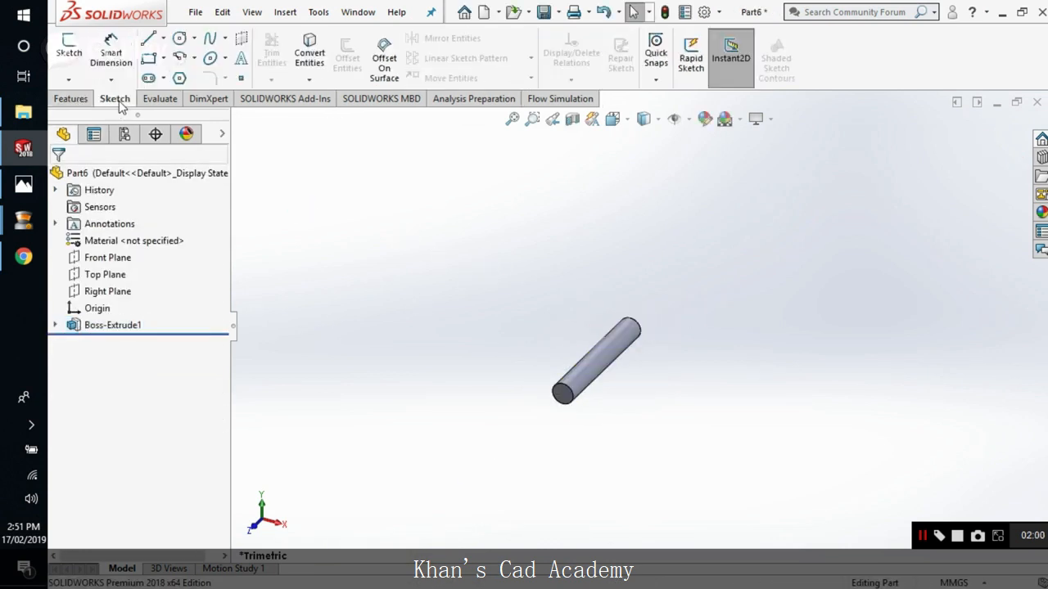
pyautogui.click(69, 46)
pyautogui.click(557, 392)
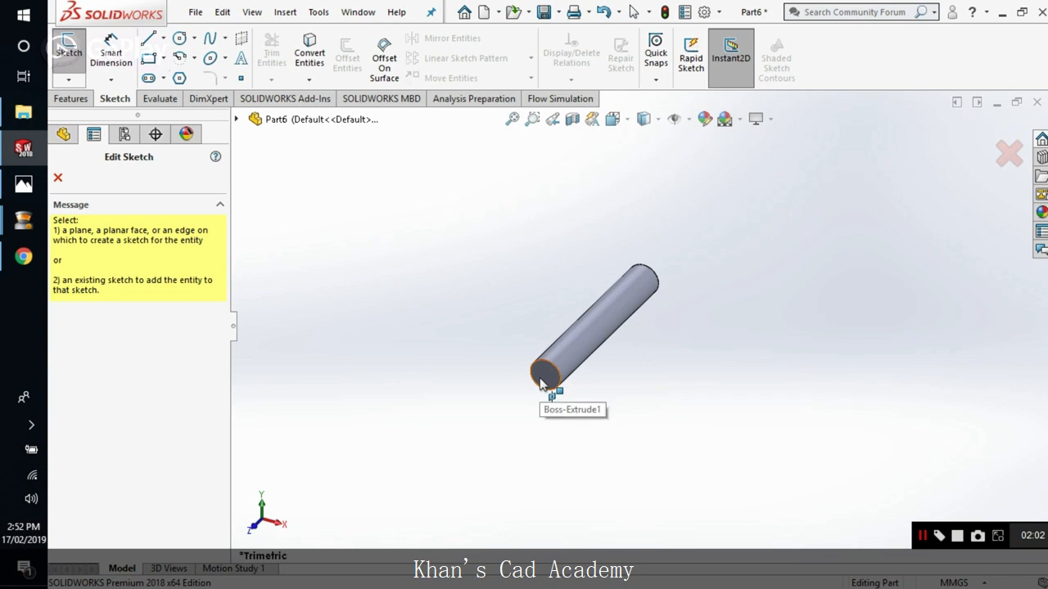
pyautogui.click(180, 37)
pyautogui.click(545, 375)
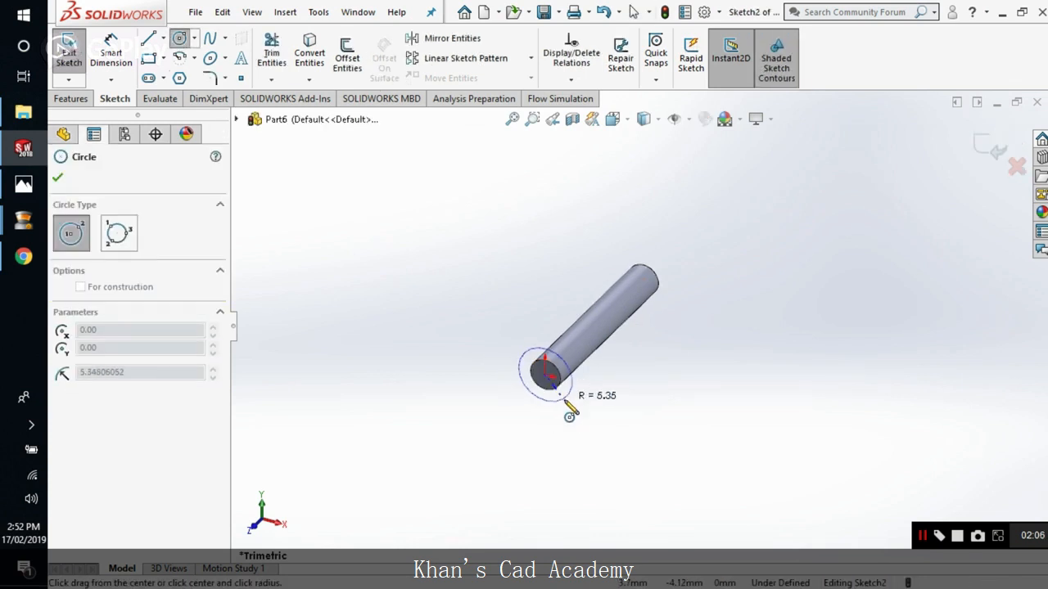
pyautogui.click(562, 401)
pyautogui.click(59, 179)
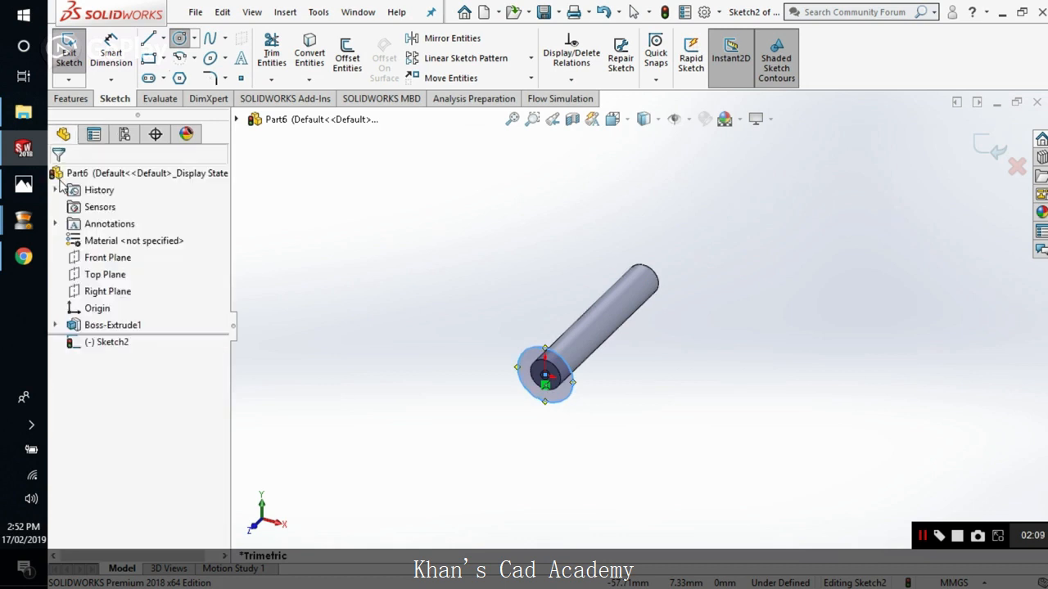
# Dimension the end-face circle with a diameter of 7 mm
pyautogui.click(111, 50)
pyautogui.click(538, 350)
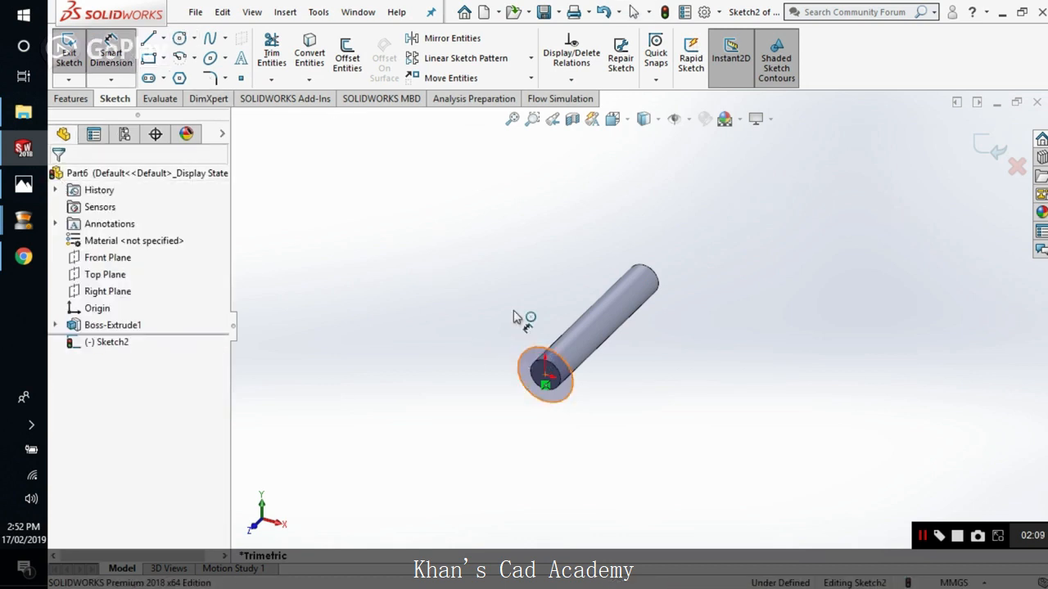
pyautogui.click(517, 318)
pyautogui.write('7.00mm')
pyautogui.press('Return')
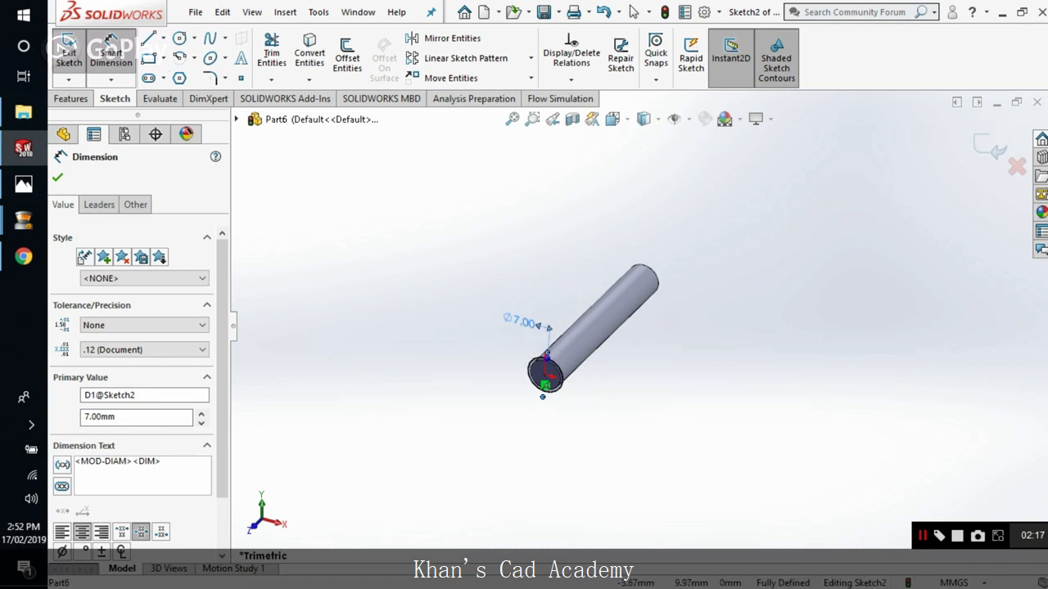
# Try diameters of 8 mm and 10 mm for the end-face circle
pyautogui.doubleClick(528, 326)
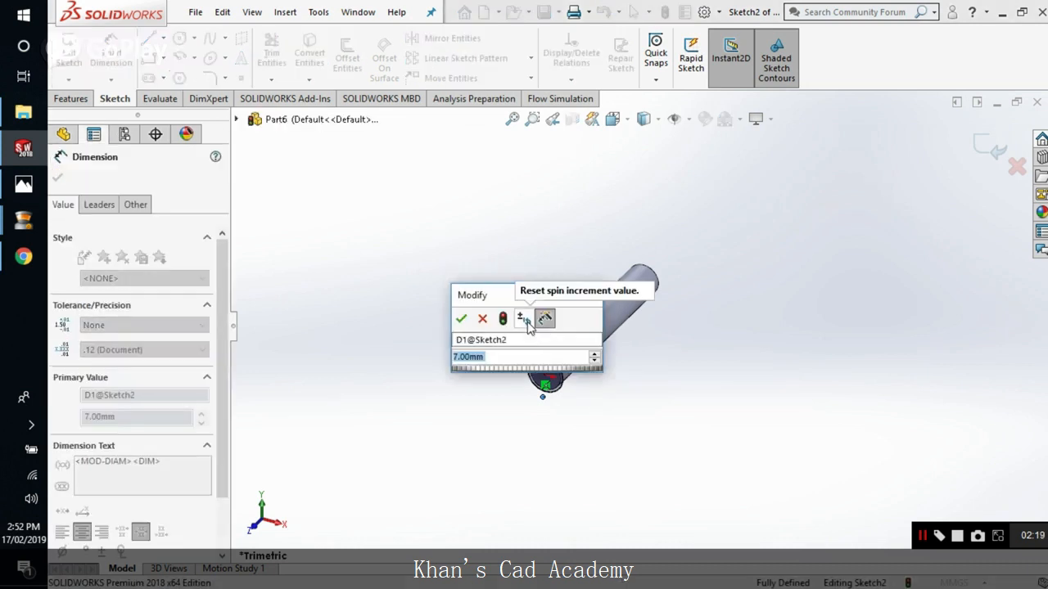
pyautogui.write('8')
pyautogui.press('Return')
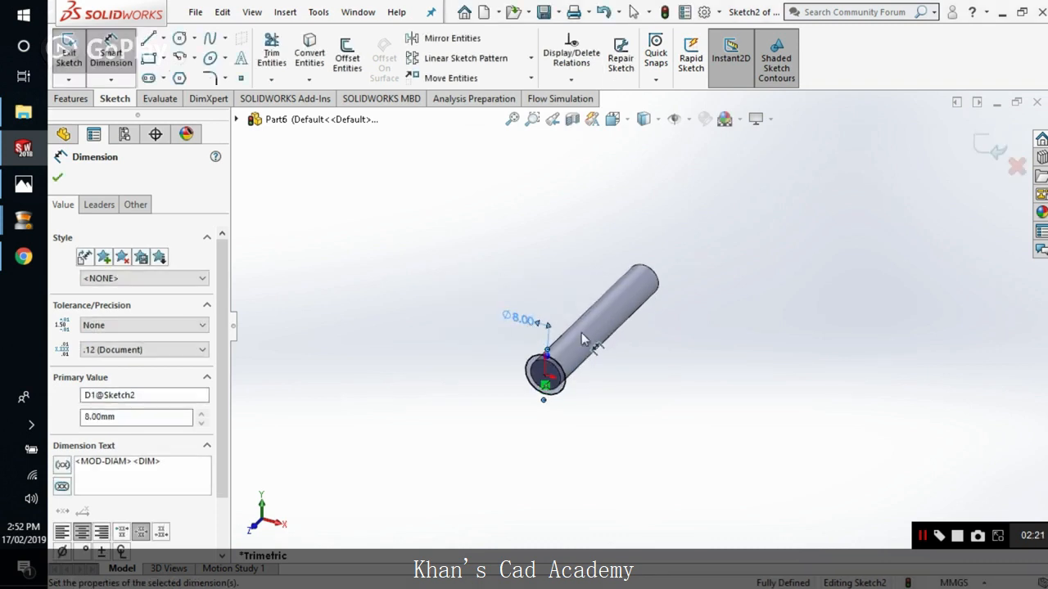
pyautogui.doubleClick(494, 306)
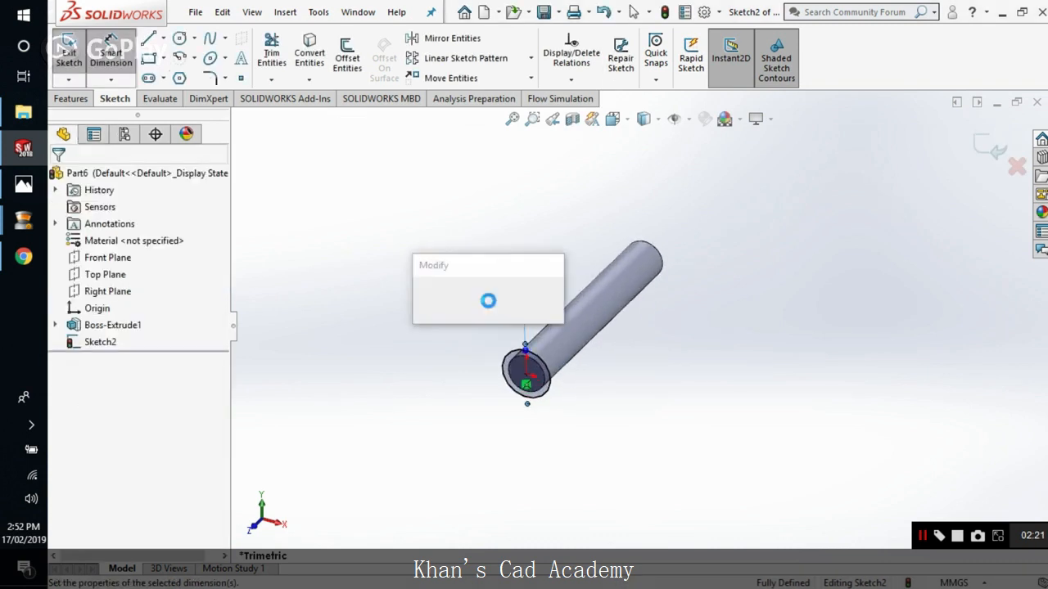
pyautogui.write('10')
pyautogui.press('Return')
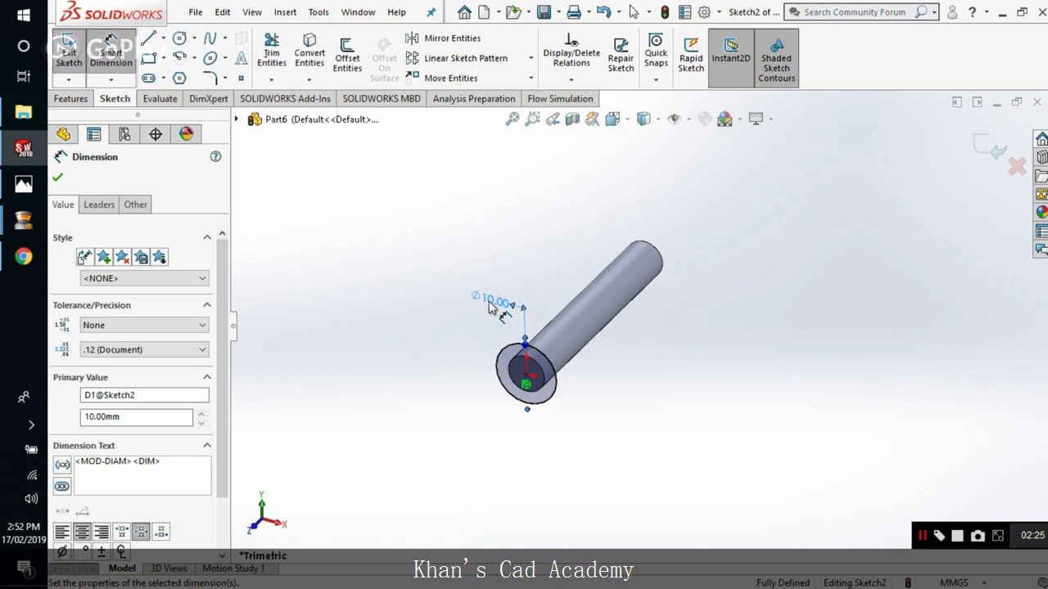
# Set the end-face circle's diameter to 9 mm and finish dimensioning
pyautogui.doubleClick(494, 302)
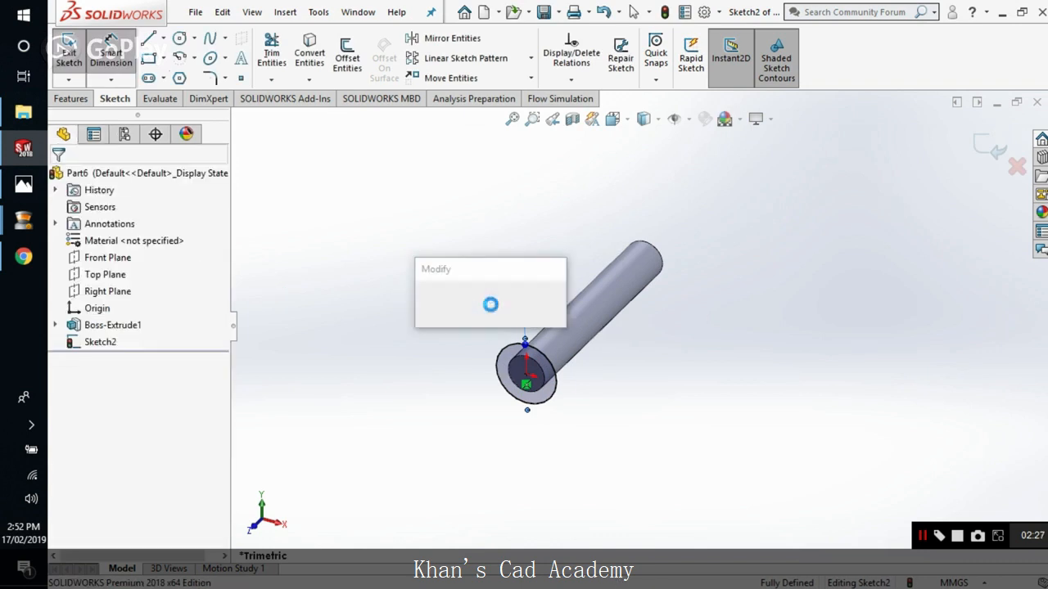
pyautogui.write('9')
pyautogui.press('Return')
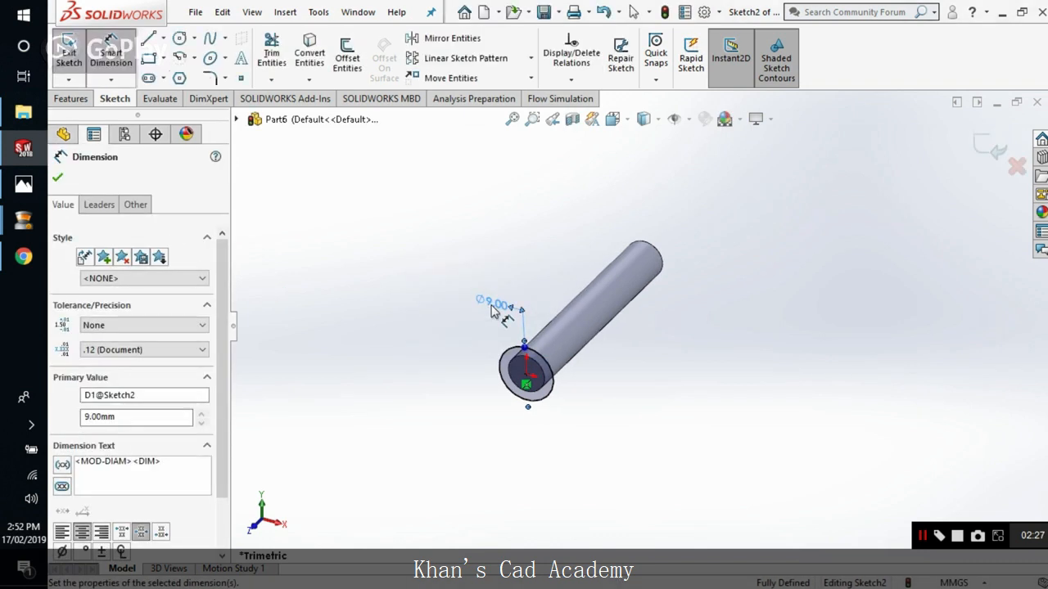
pyautogui.click(57, 177)
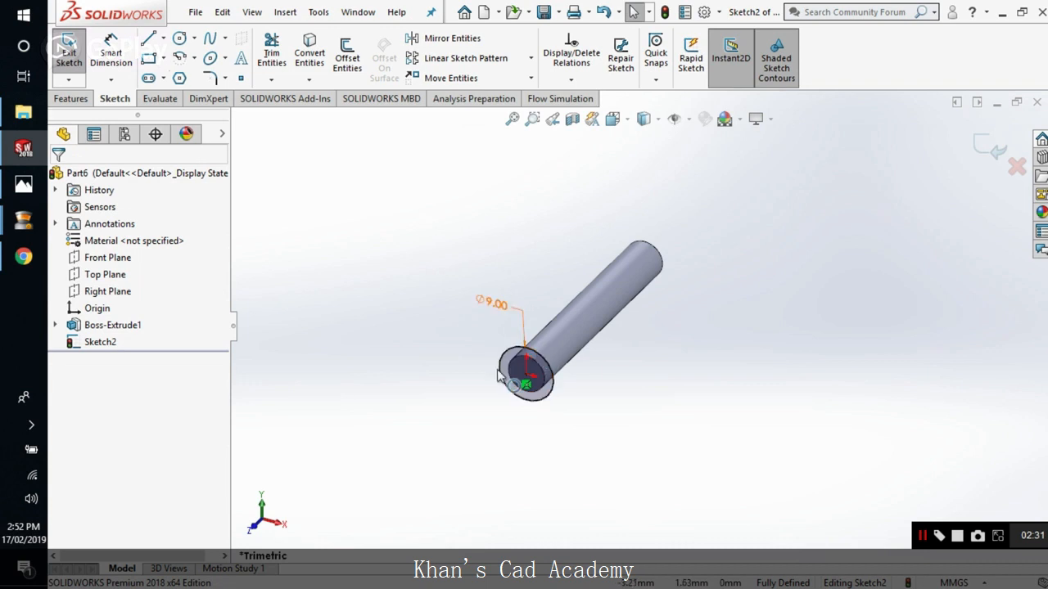
# Extrude the 9 mm end-face circle 2 mm outward as the pin's first head
pyautogui.click(70, 99)
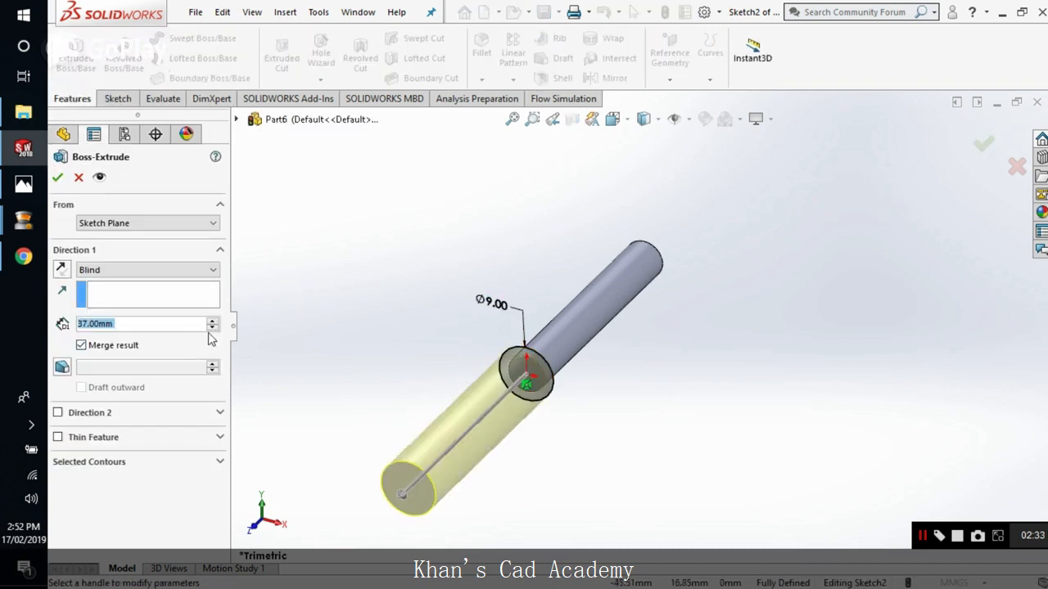
pyautogui.write('2')
pyautogui.press('Return')
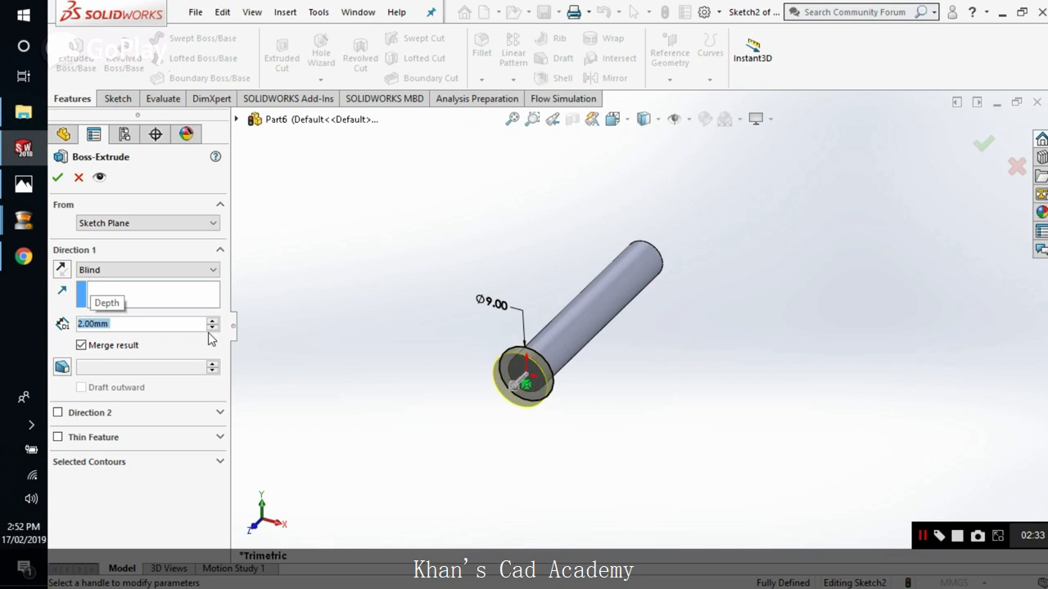
pyautogui.click(59, 178)
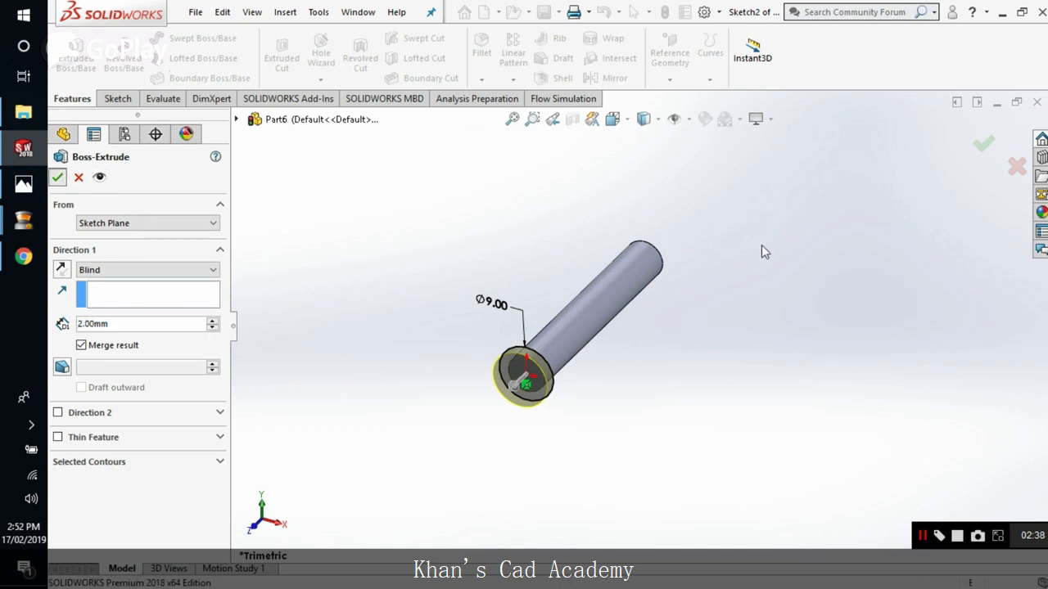
pyautogui.click(688, 325)
# Sketch a circle about 5.83 mm in radius on the shaft's opposite, headless end face, centred on the axis
pyautogui.moveTo(687, 331); pyautogui.dragTo(586, 270, button='middle')
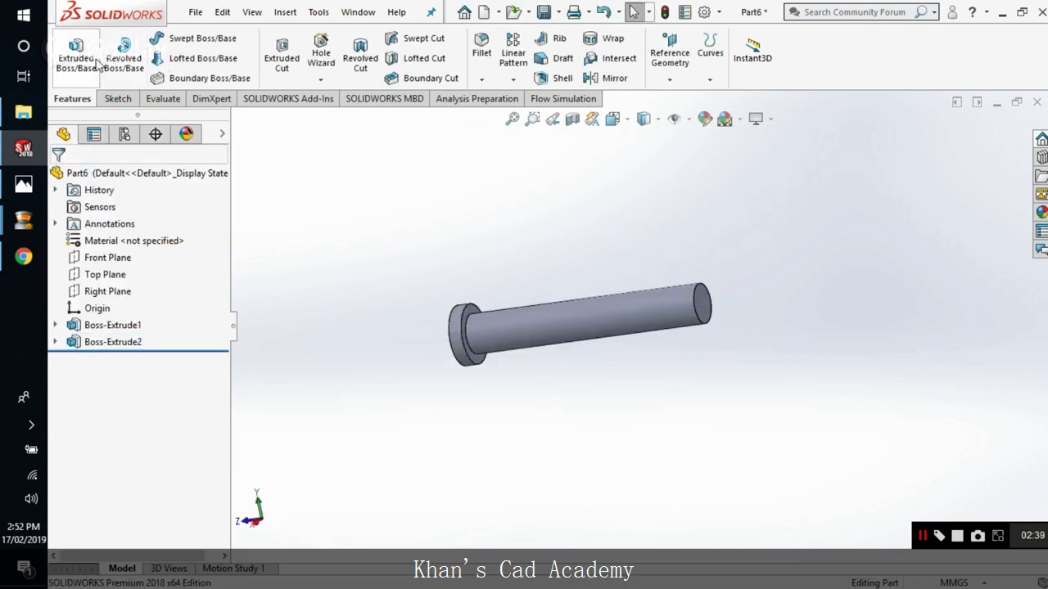
pyautogui.click(115, 98)
pyautogui.click(704, 318)
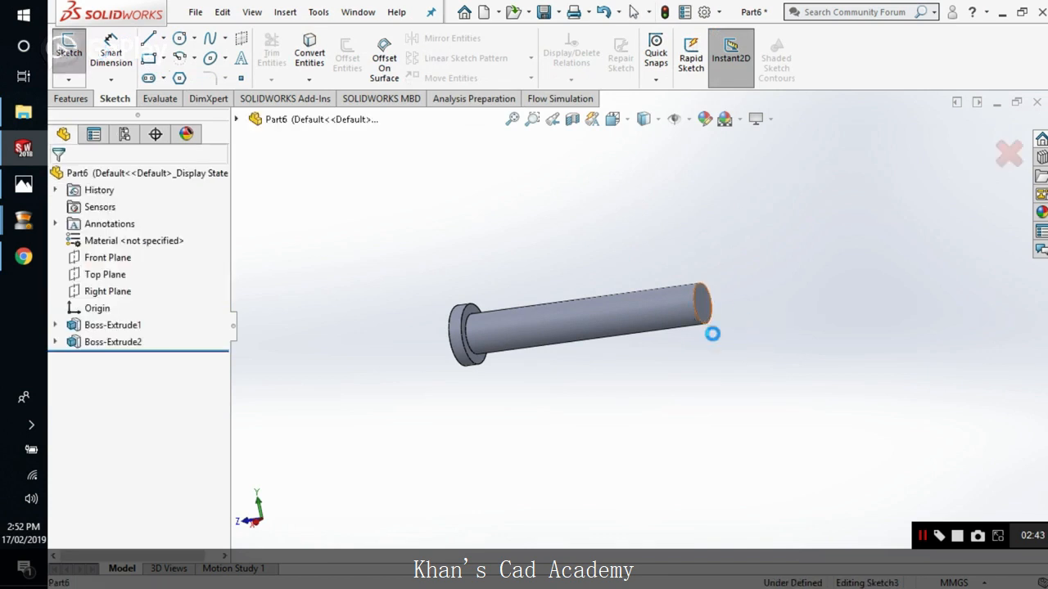
pyautogui.click(179, 37)
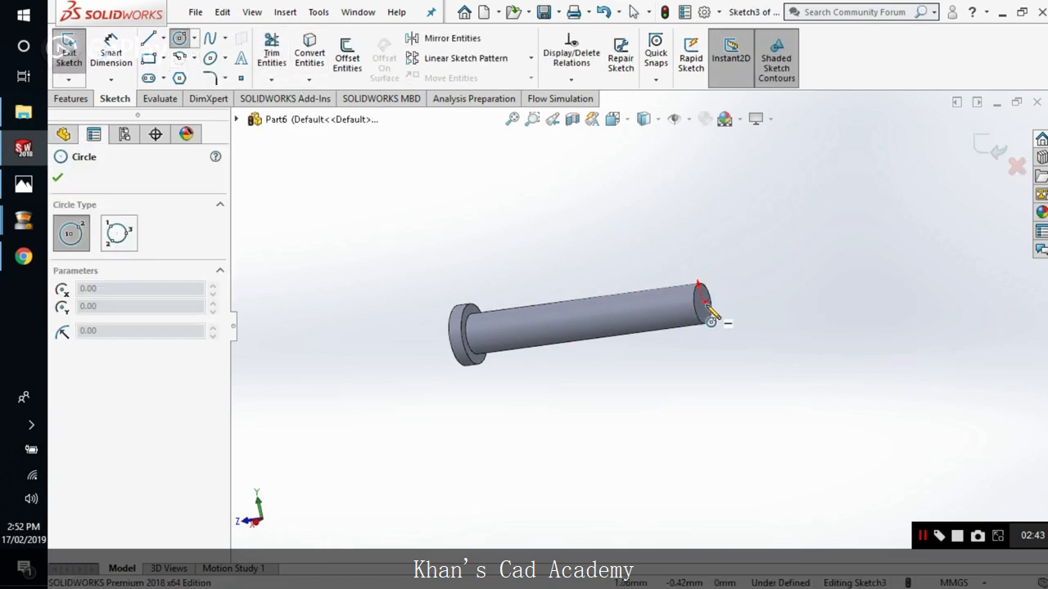
pyautogui.click(702, 302)
pyautogui.click(721, 342)
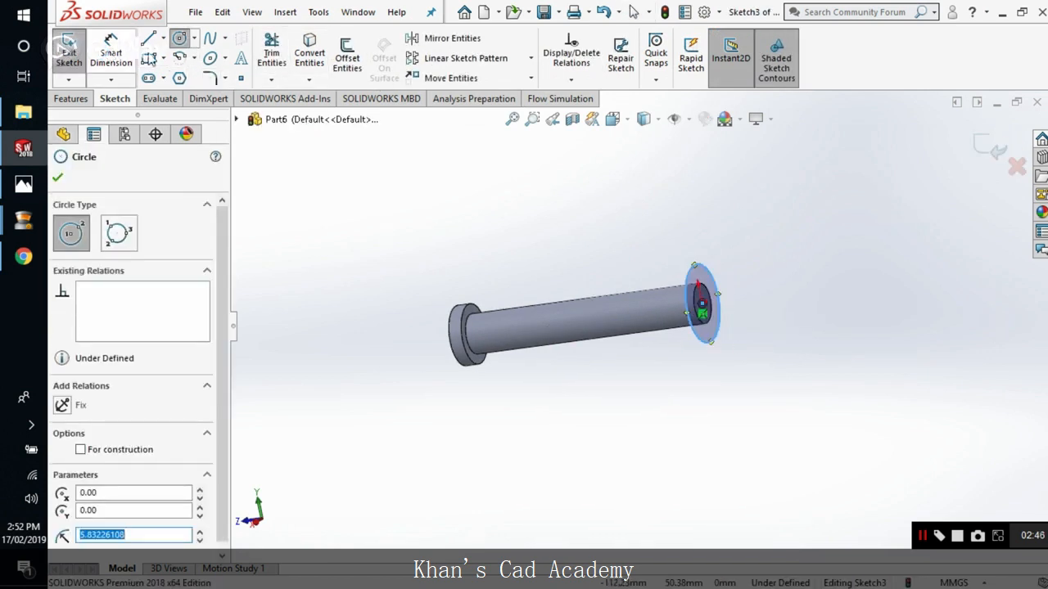
pyautogui.press('Escape')
# Dimension the new end-face circle with a diameter of 9 mm
pyautogui.click(123, 54)
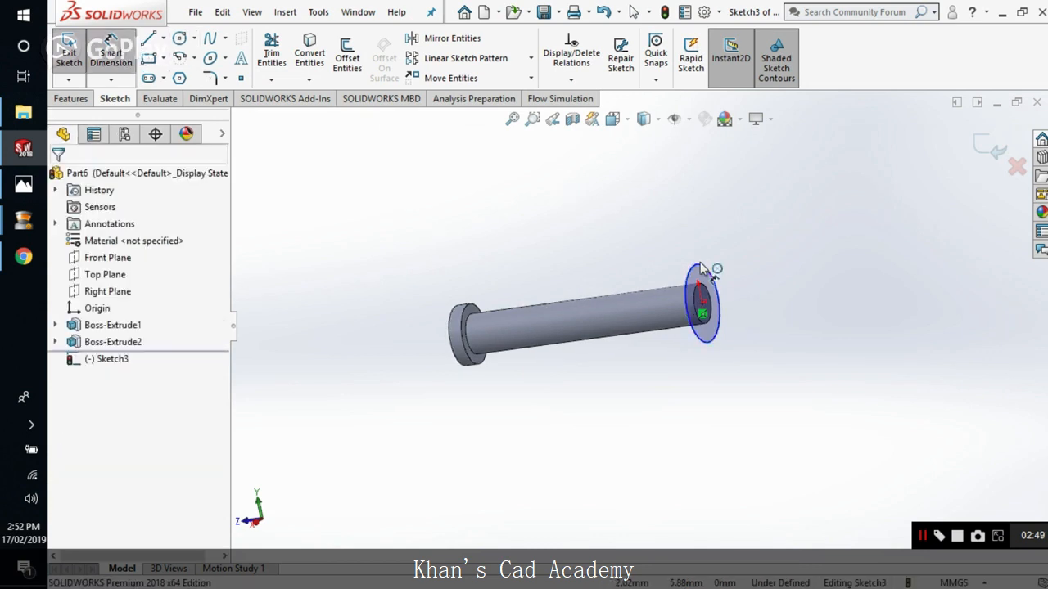
pyautogui.click(706, 267)
pyautogui.click(747, 256)
pyautogui.write('9')
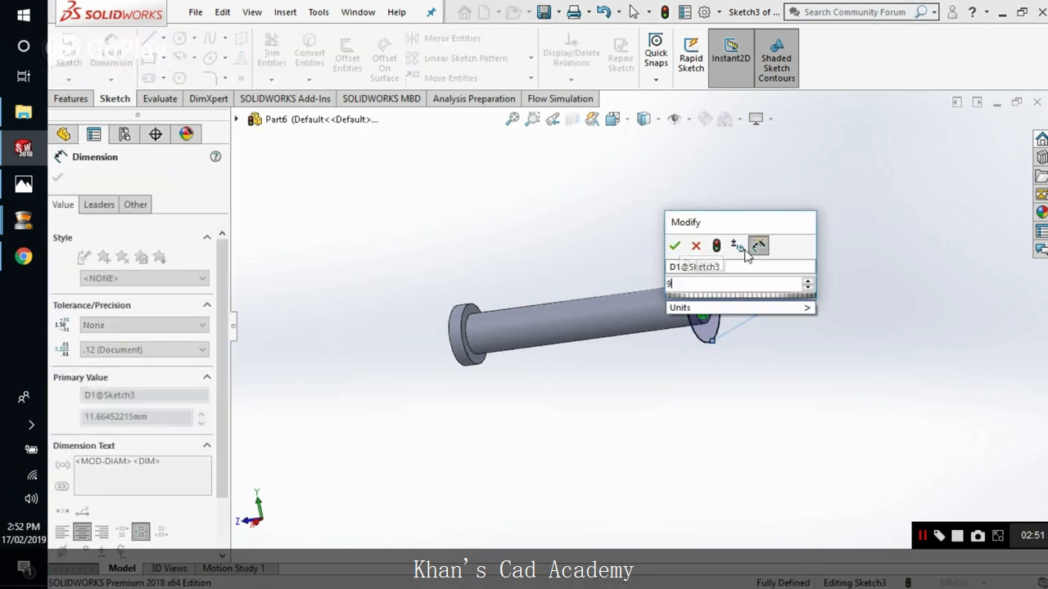
pyautogui.press('Return')
# Extrude the second 9 mm circle 2 mm outward to form the pin's other head
pyautogui.moveTo(810, 334); pyautogui.dragTo(770, 354, button='middle')
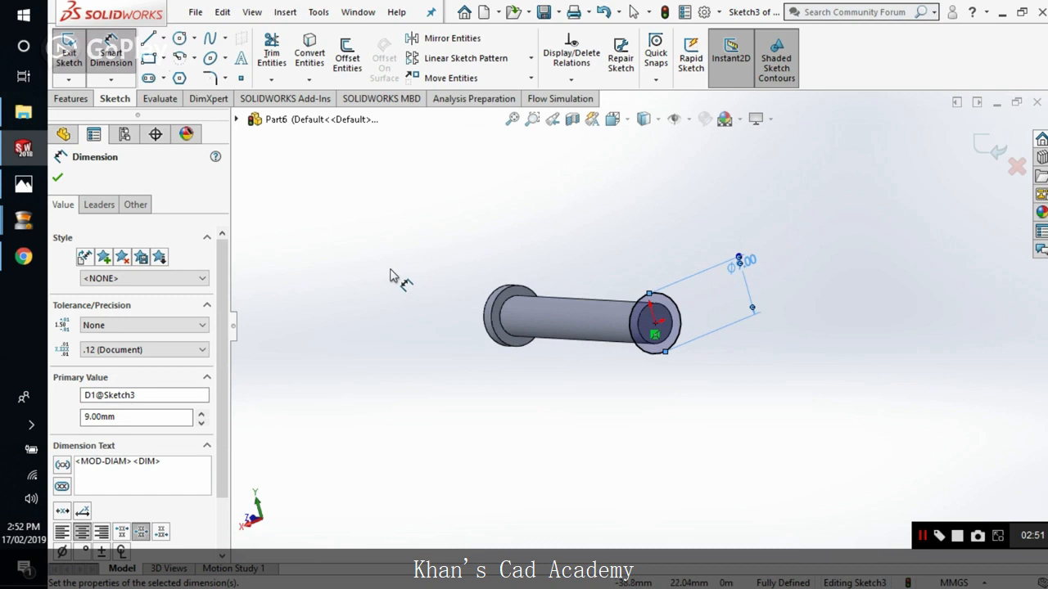
pyautogui.click(74, 101)
pyautogui.click(74, 66)
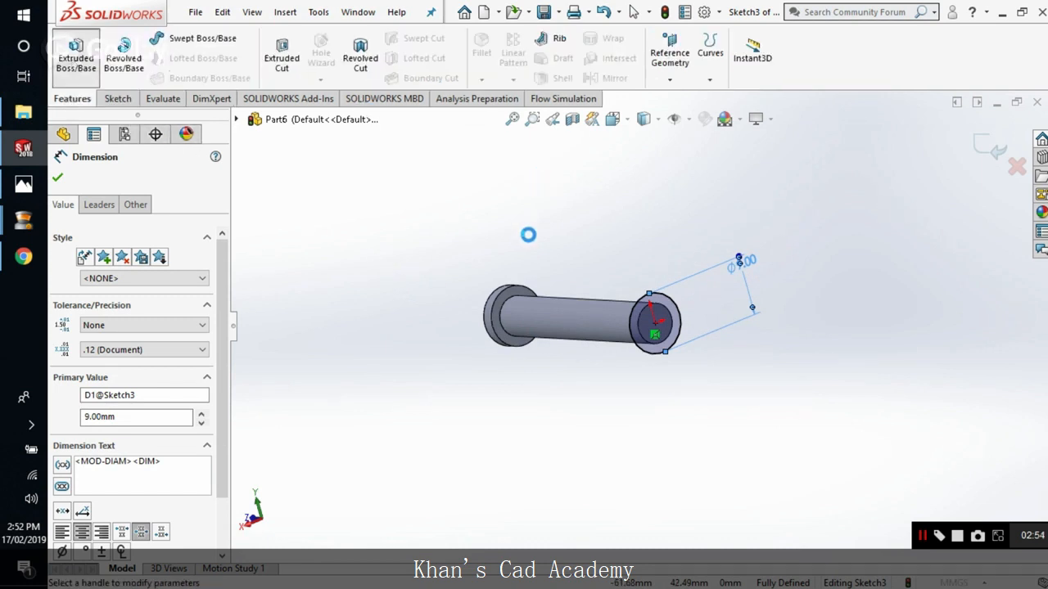
pyautogui.press('Return')
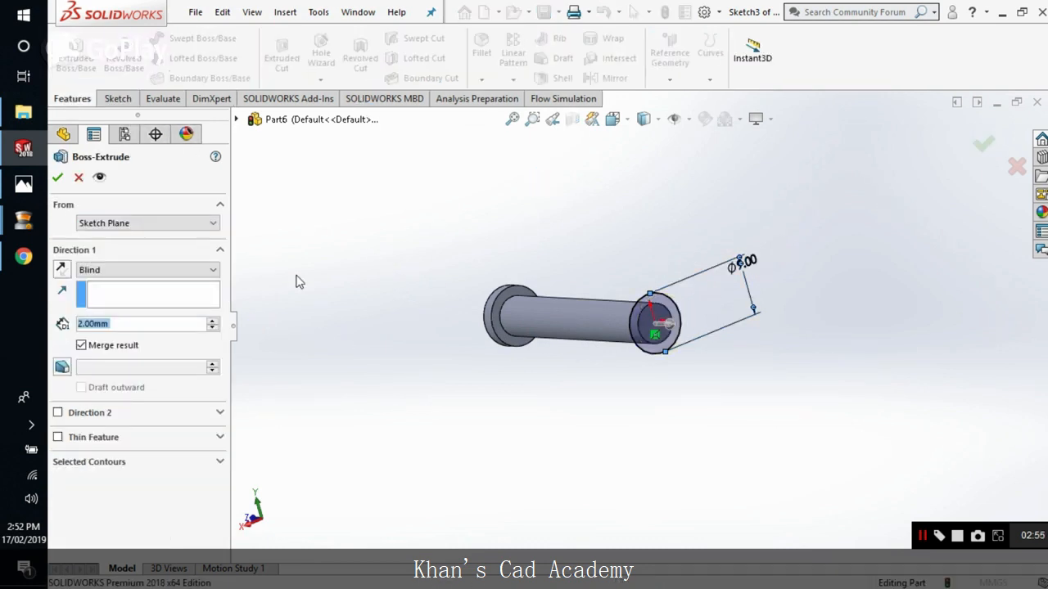
# Fillet the outer rim edges of both pin heads with a 2 mm radius
pyautogui.click(480, 49)
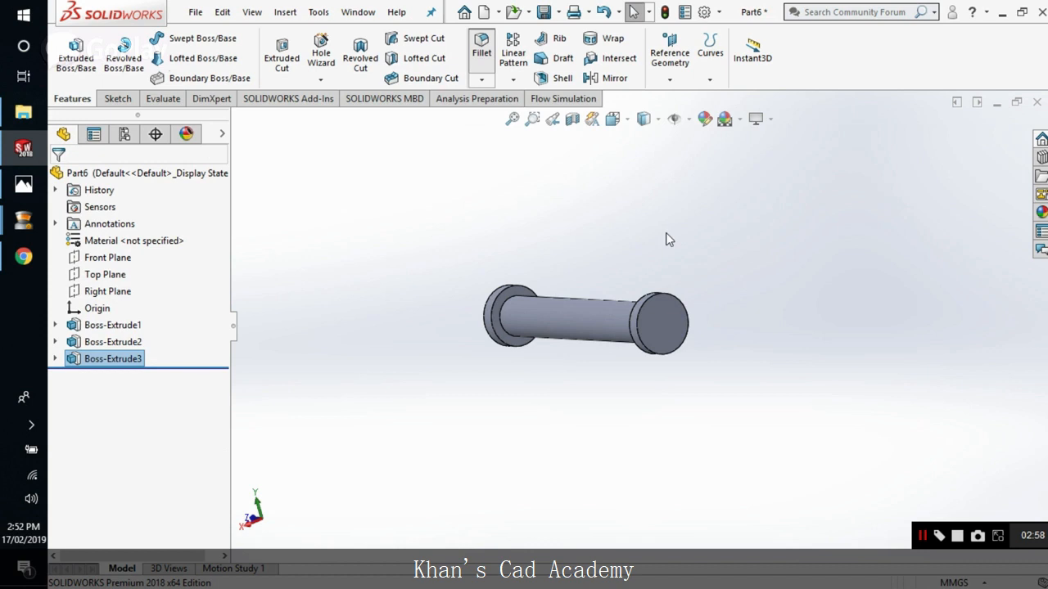
pyautogui.click(656, 293)
pyautogui.write('2')
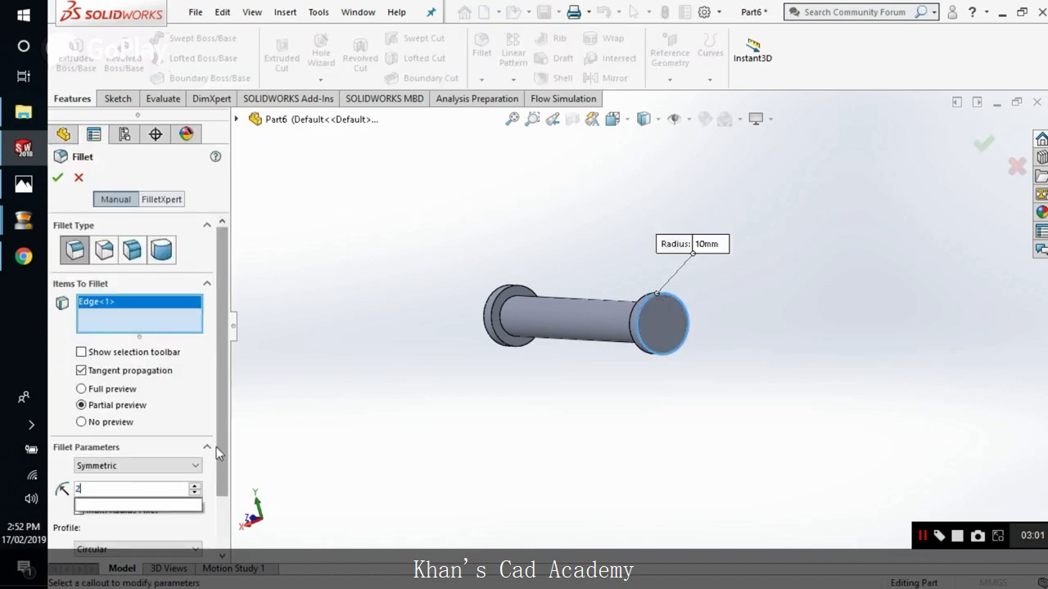
pyautogui.press('Return')
pyautogui.moveTo(543, 289); pyautogui.dragTo(622, 339, button='middle')
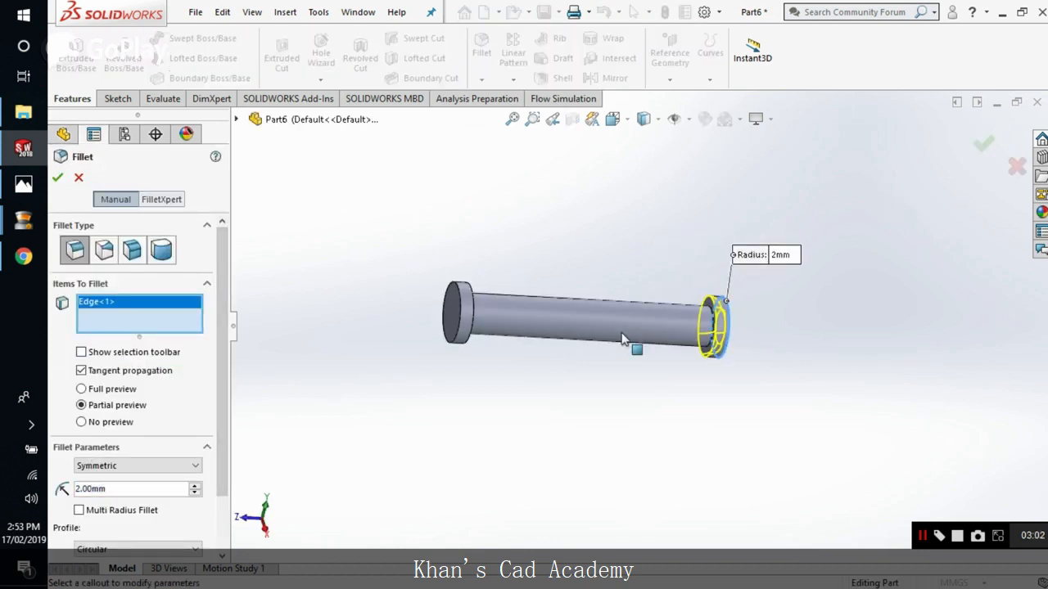
pyautogui.click(456, 295)
pyautogui.click(458, 294)
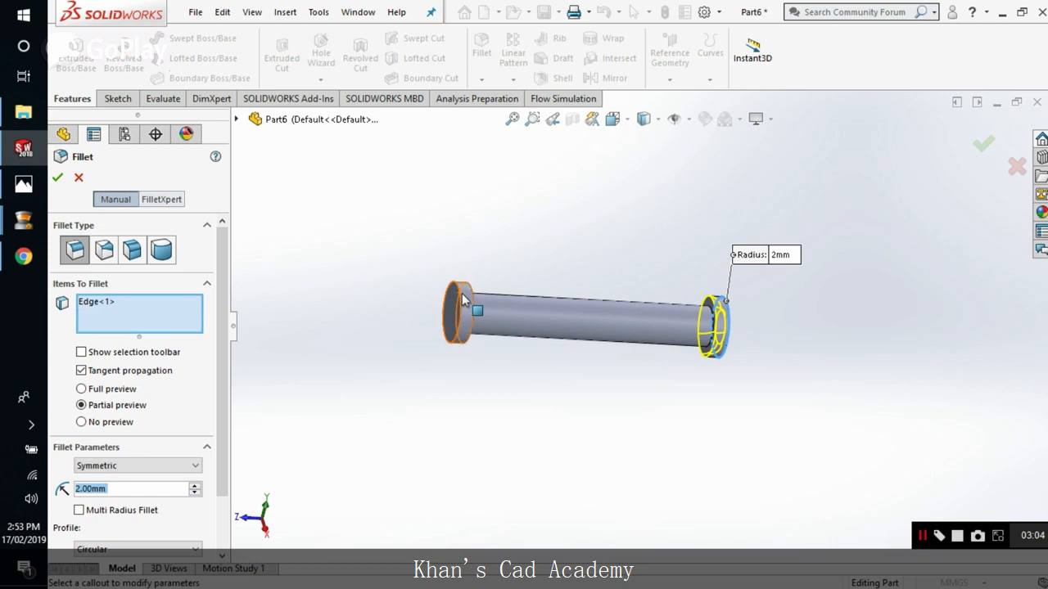
pyautogui.click(458, 298)
pyautogui.click(57, 177)
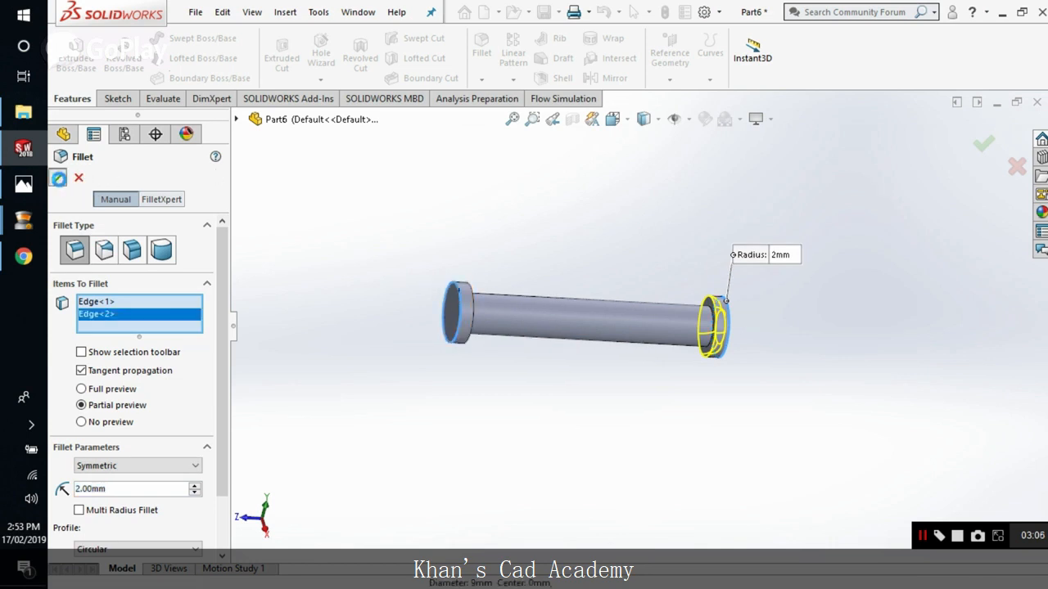
pyautogui.moveTo(653, 222); pyautogui.dragTo(591, 261, button='middle')
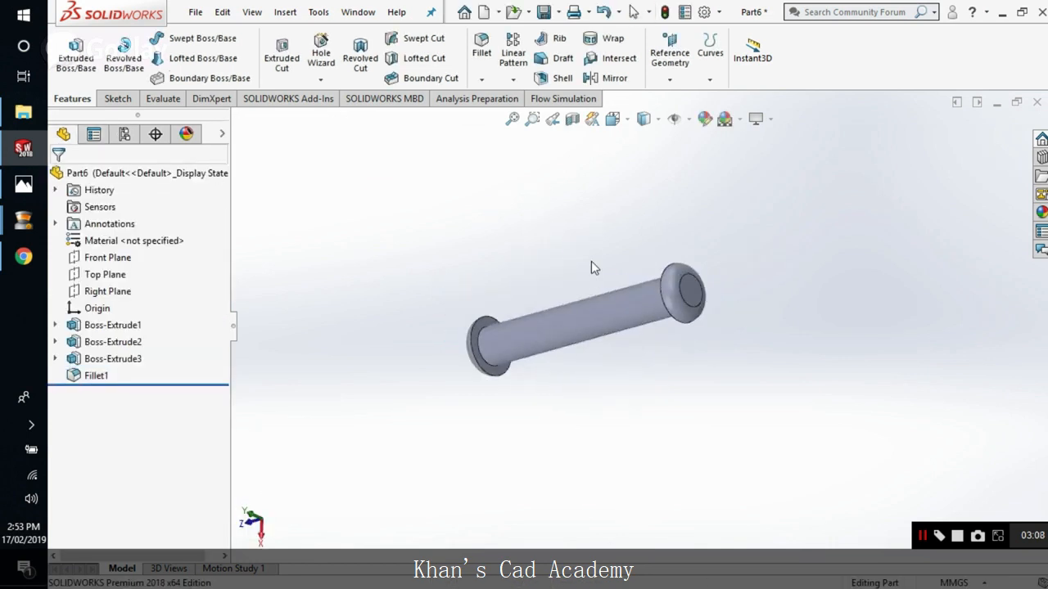
# Prepare to save the part in the extractor Design folder under the file name Extractor-6
pyautogui.click(195, 12)
pyautogui.click(230, 180)
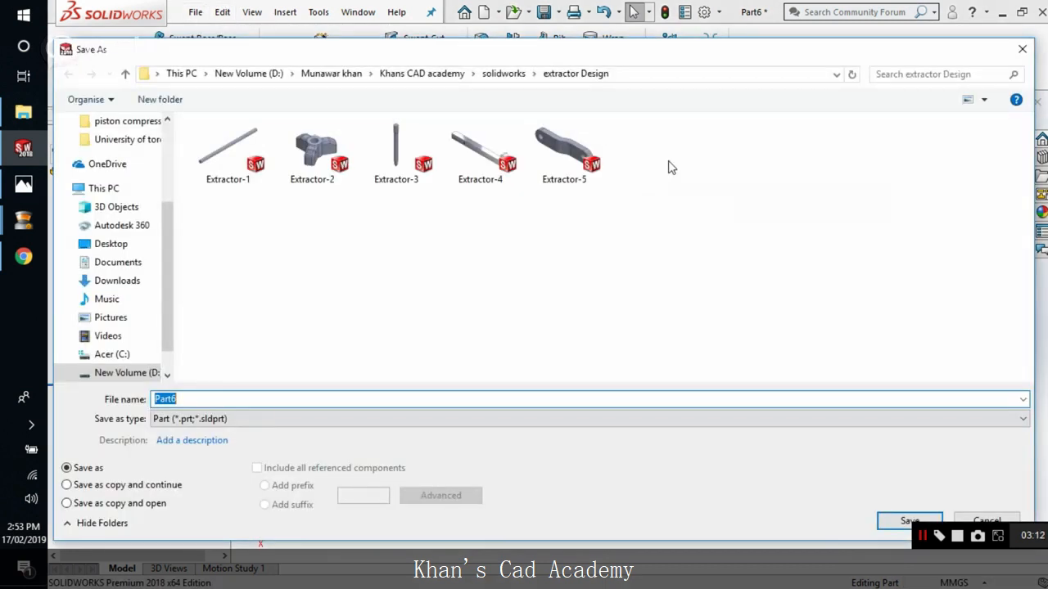
pyautogui.click(565, 151)
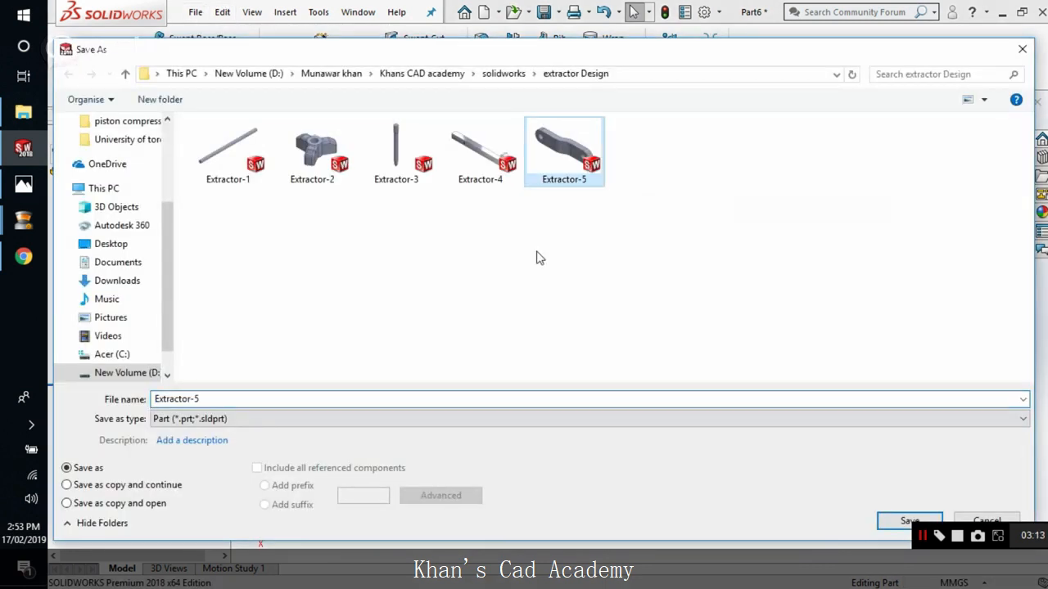
pyautogui.doubleClick(241, 402)
pyautogui.write('6')
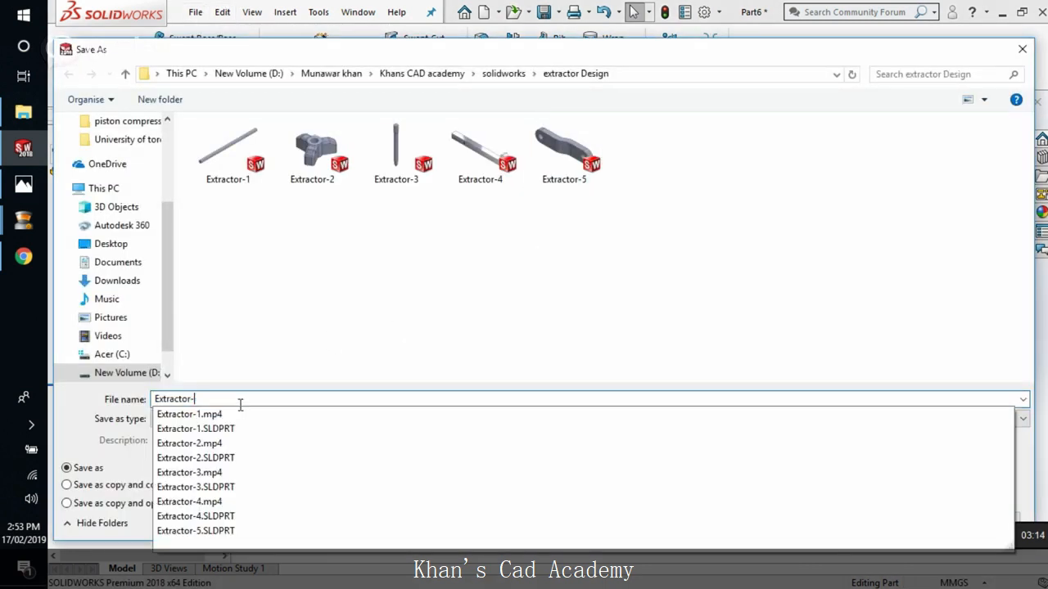
# Check the pin's item number in the reference drawings in Photos, and save the SOLIDWORKS part as Extractor-6
pyautogui.click(23, 184)
pyautogui.scroll(-1, 528, 275)
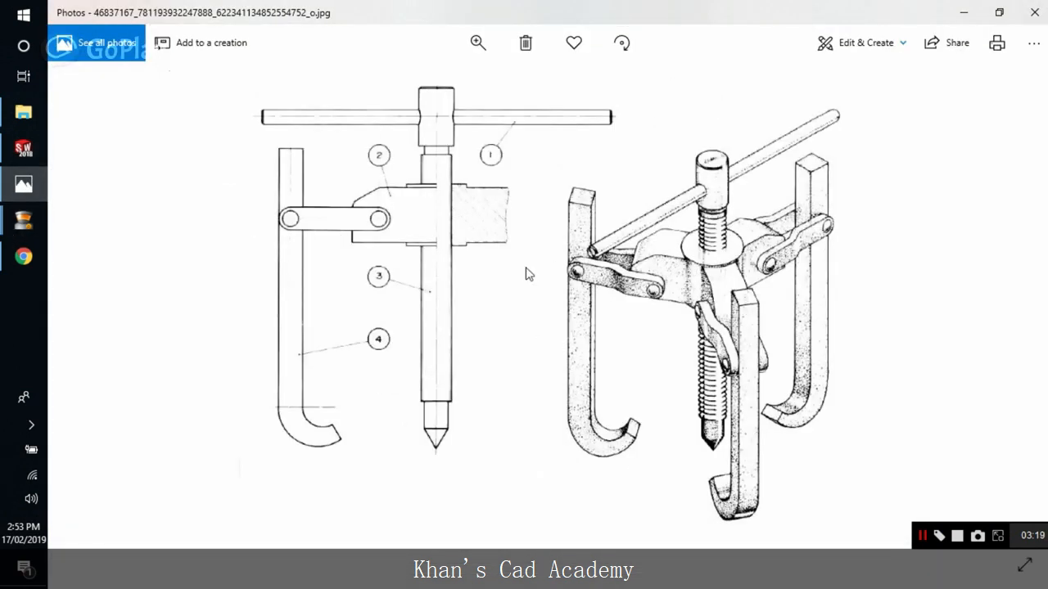
pyautogui.scroll(-1, 545, 278)
pyautogui.scroll(1, 545, 278)
pyautogui.scroll(-1, 547, 283)
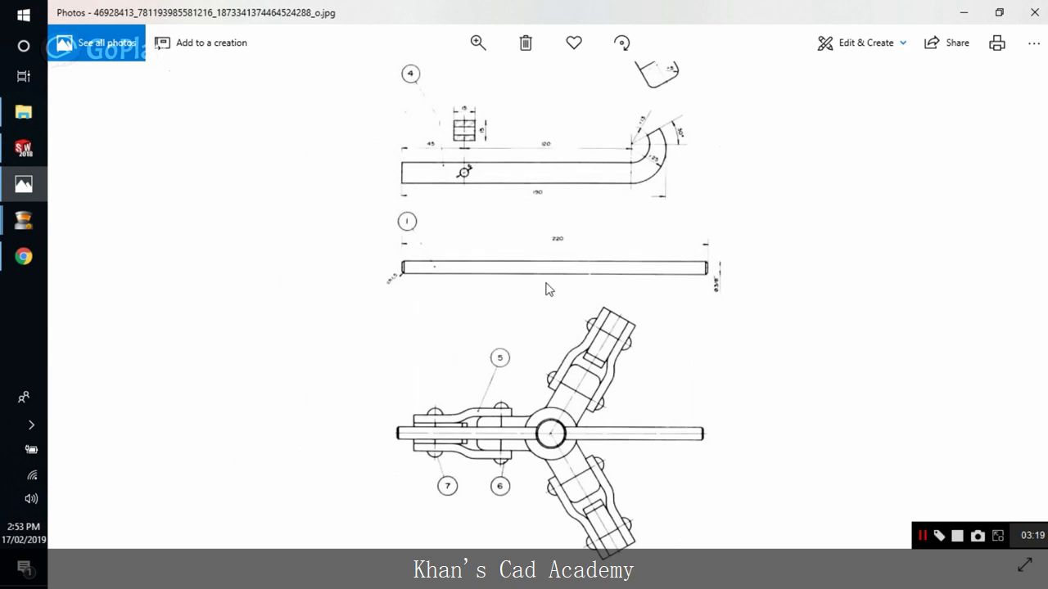
pyautogui.click(963, 13)
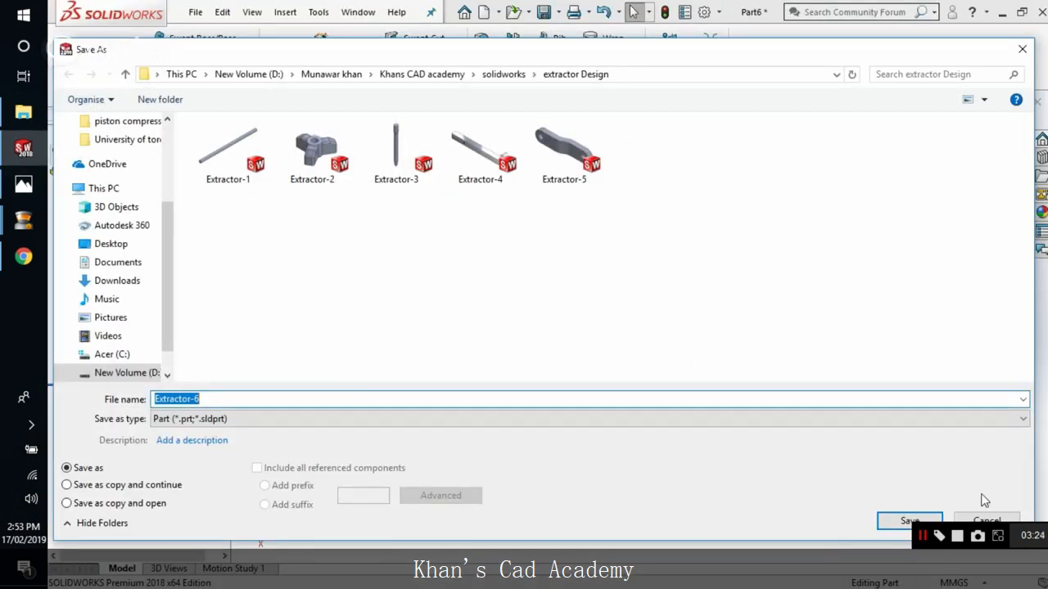
pyautogui.click(907, 520)
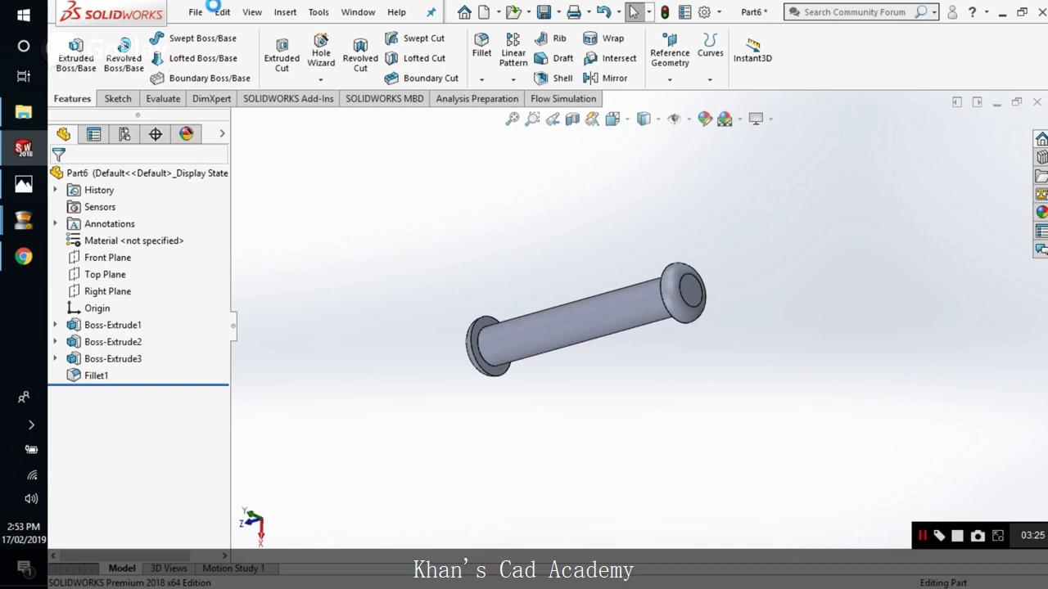
# Save the pin under the new file name Extractor-7 in the same folder
pyautogui.click(196, 12)
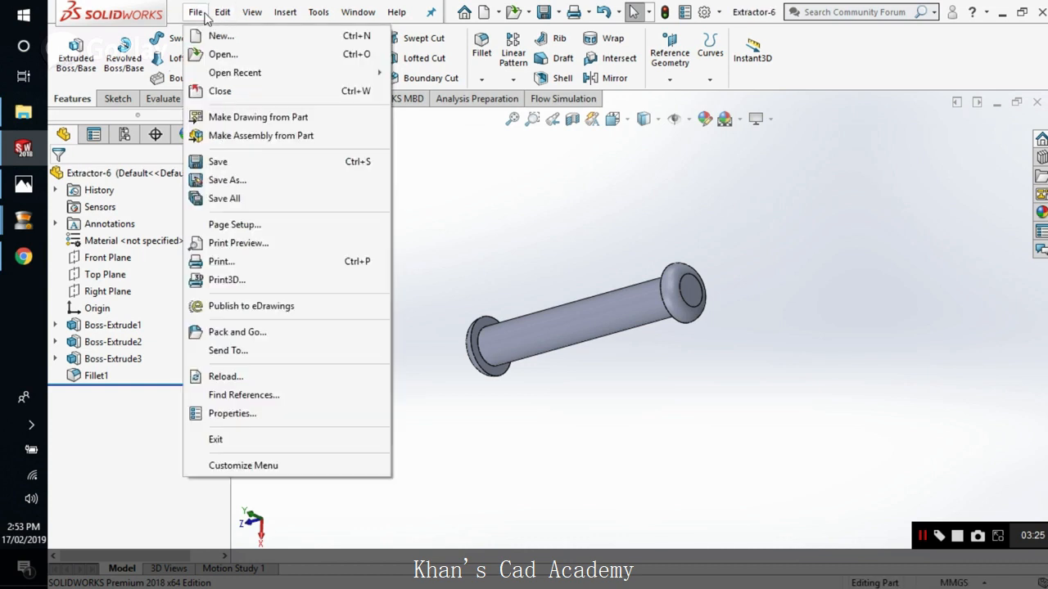
pyautogui.click(241, 183)
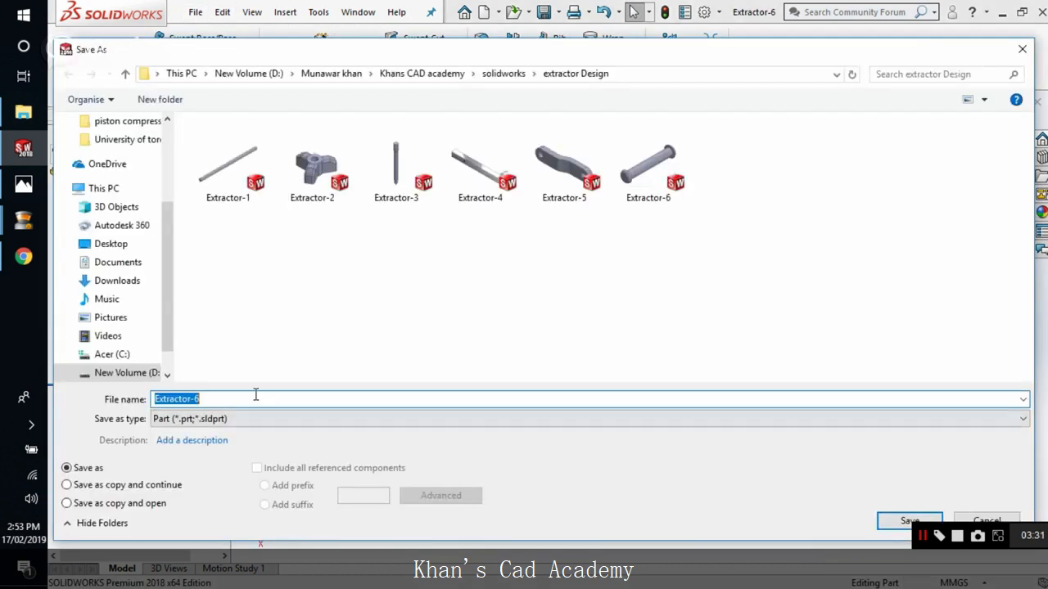
pyautogui.click(252, 395)
pyautogui.press('BackSpace')
pyautogui.write('7')
pyautogui.click(907, 521)
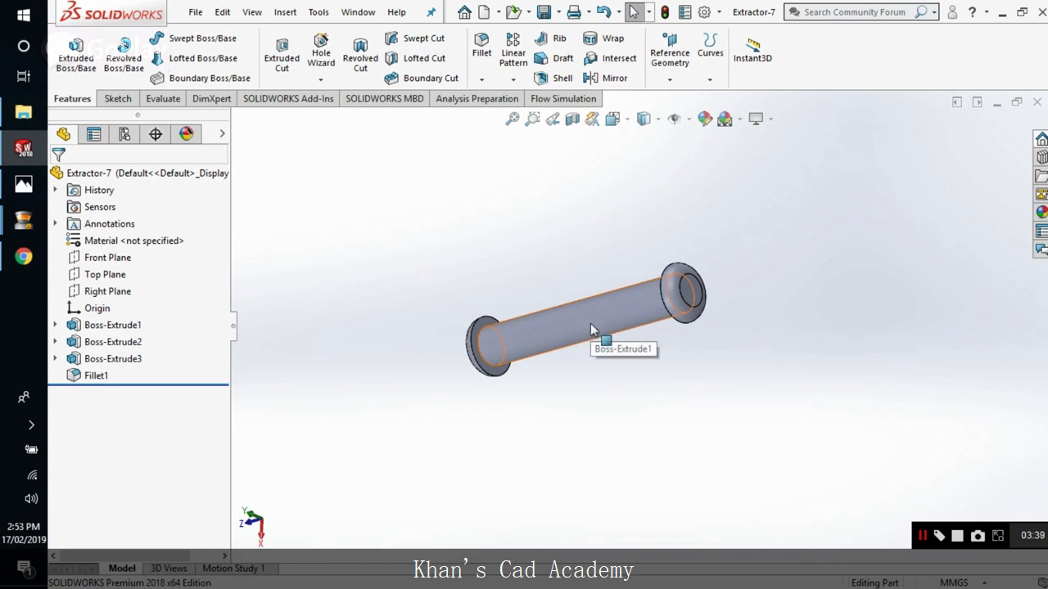
# Examine the puller's reference drawings in Photos for the arm, link and hub dimensions that determine the length of pin 7
pyautogui.moveTo(590, 323); pyautogui.dragTo(597, 326, button='middle')
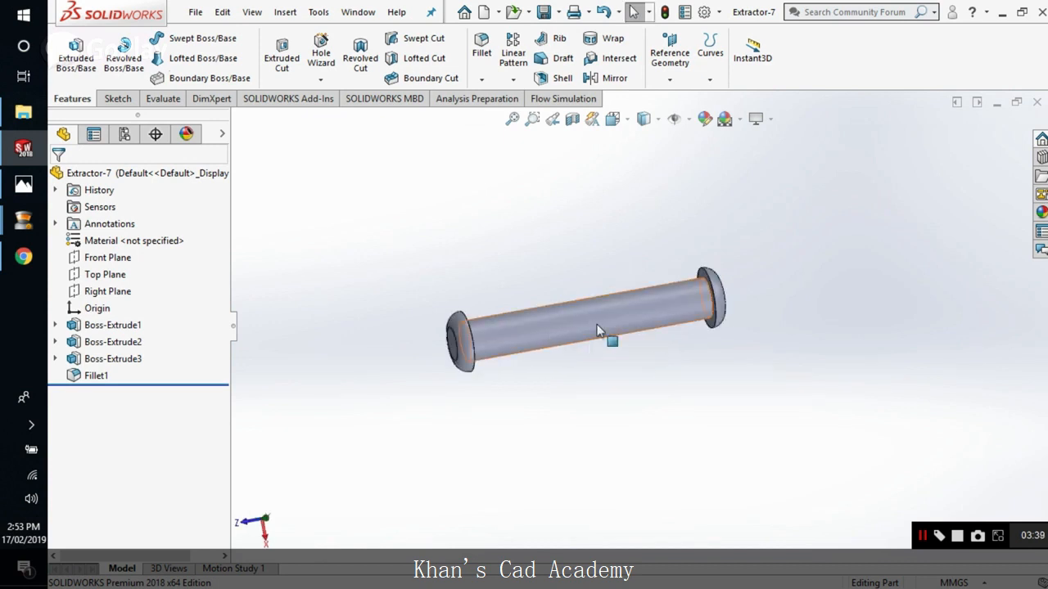
pyautogui.click(31, 185)
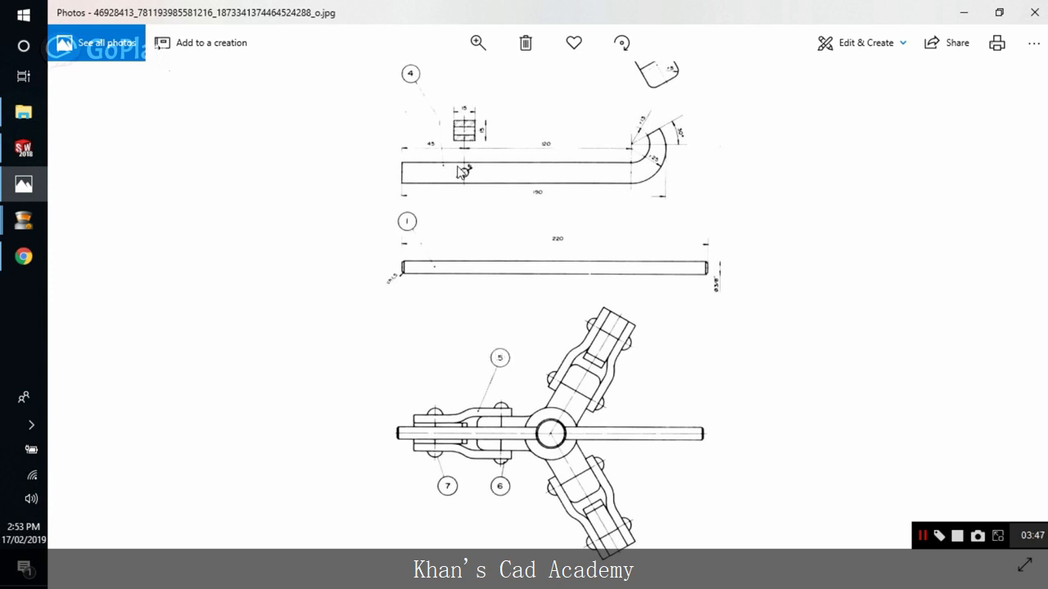
pyautogui.press('Right')
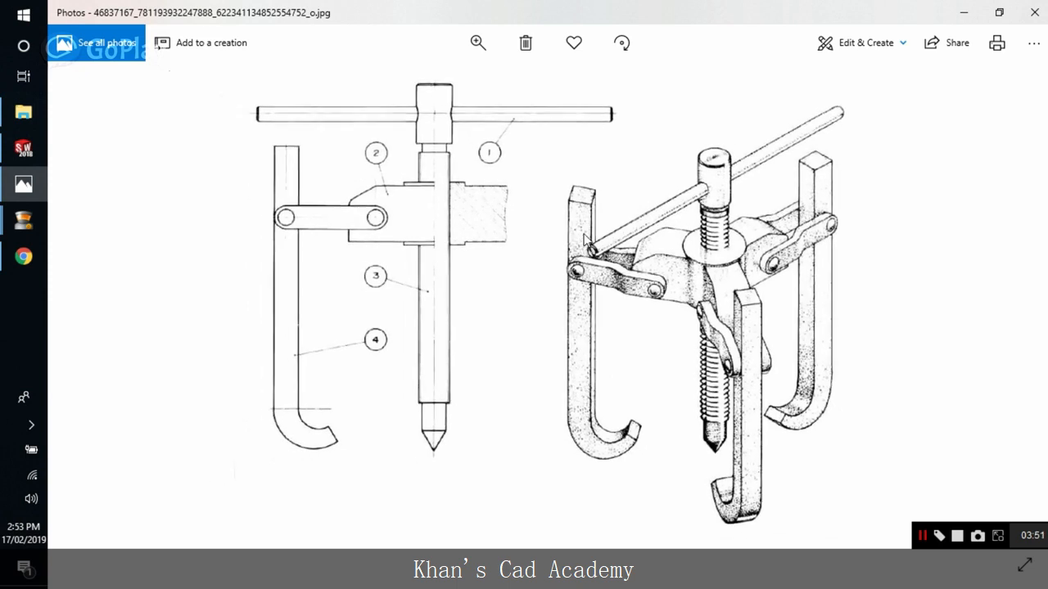
pyautogui.press('Right')
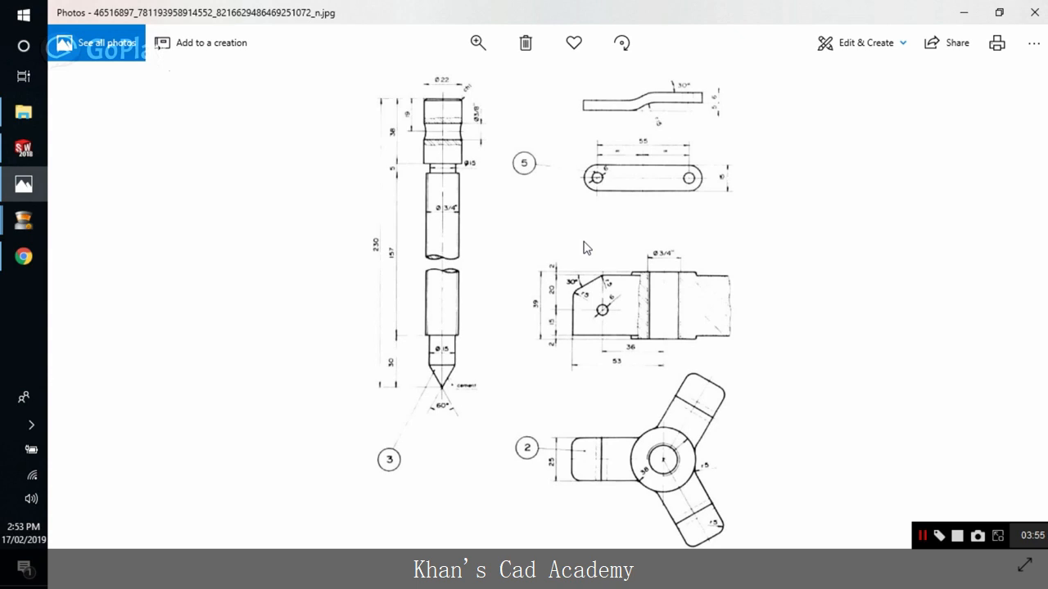
pyautogui.press('Left')
pyautogui.press('Left')
pyautogui.press('Left')
pyautogui.press('Left')
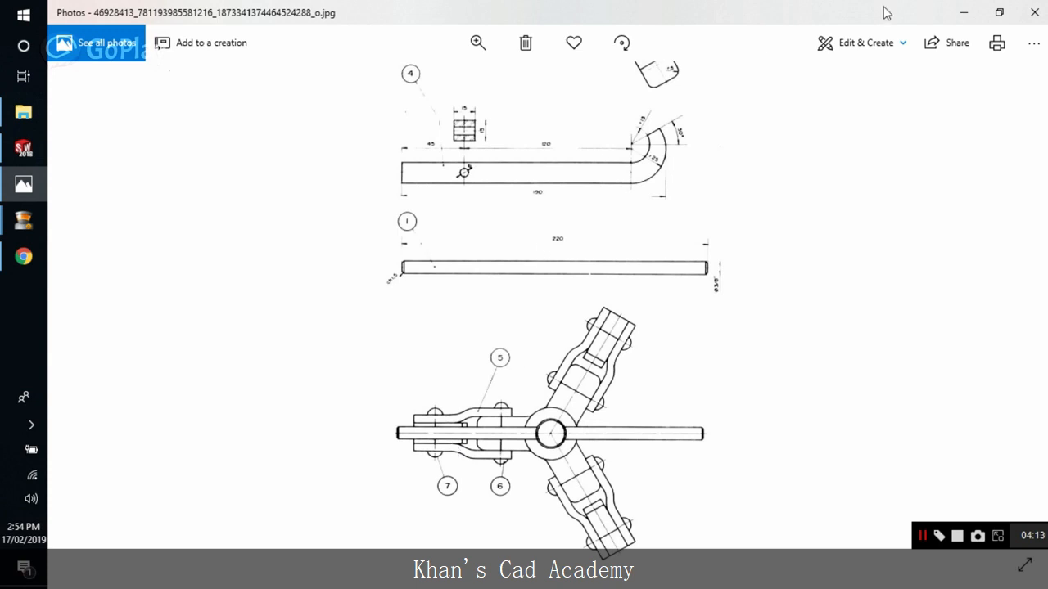
pyautogui.click(966, 13)
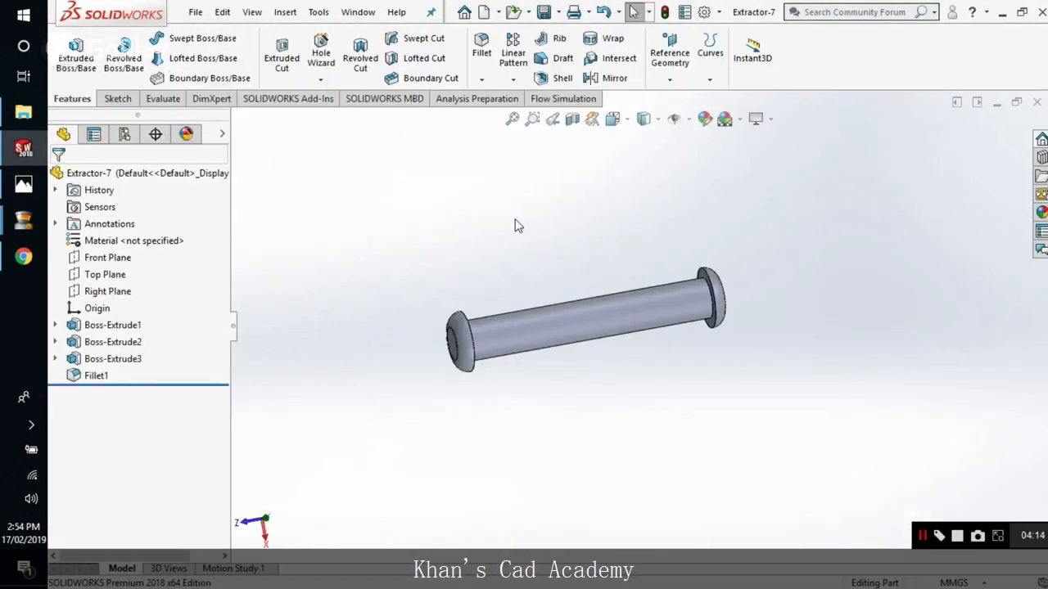
# Set the extrusion depth of the pin's shaft to 27 mm
pyautogui.click(131, 327)
pyautogui.rightClick(135, 335)
pyautogui.click(145, 237)
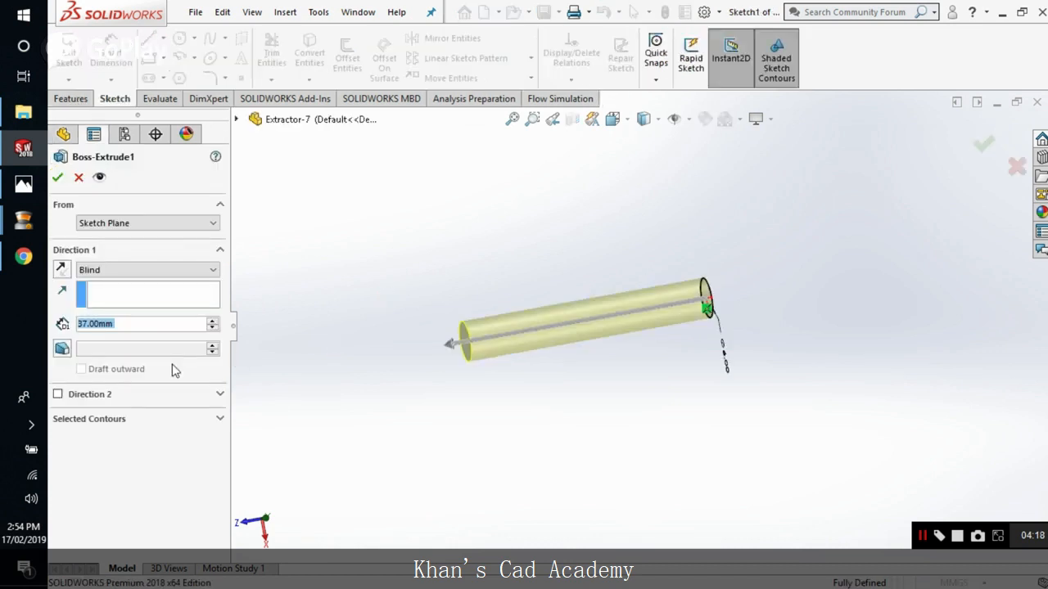
pyautogui.click(58, 178)
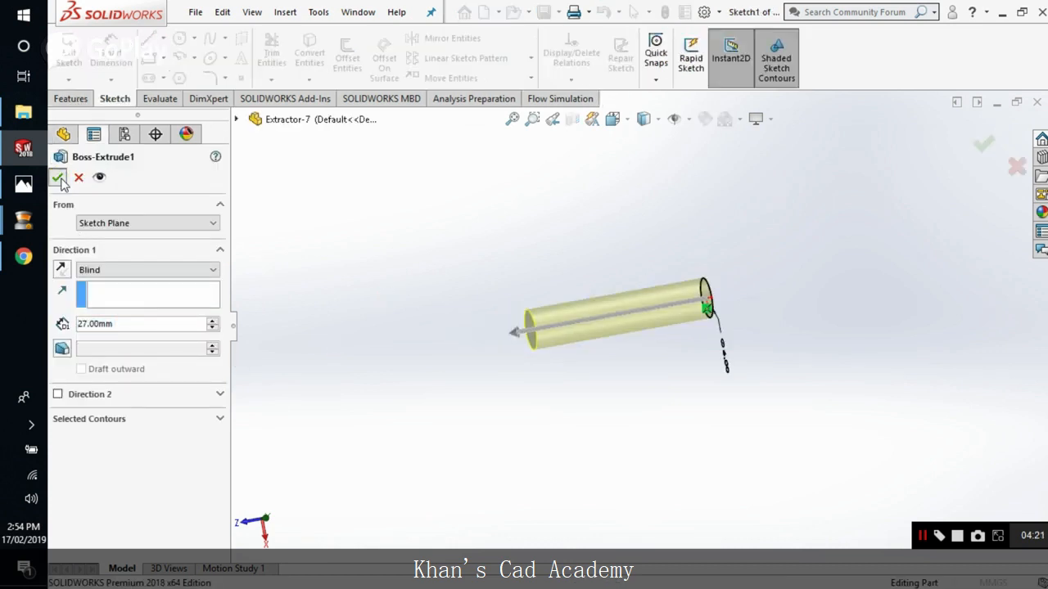
# Save the shortened pin in its current file
pyautogui.click(220, 12)
pyautogui.moveTo(196, 12)
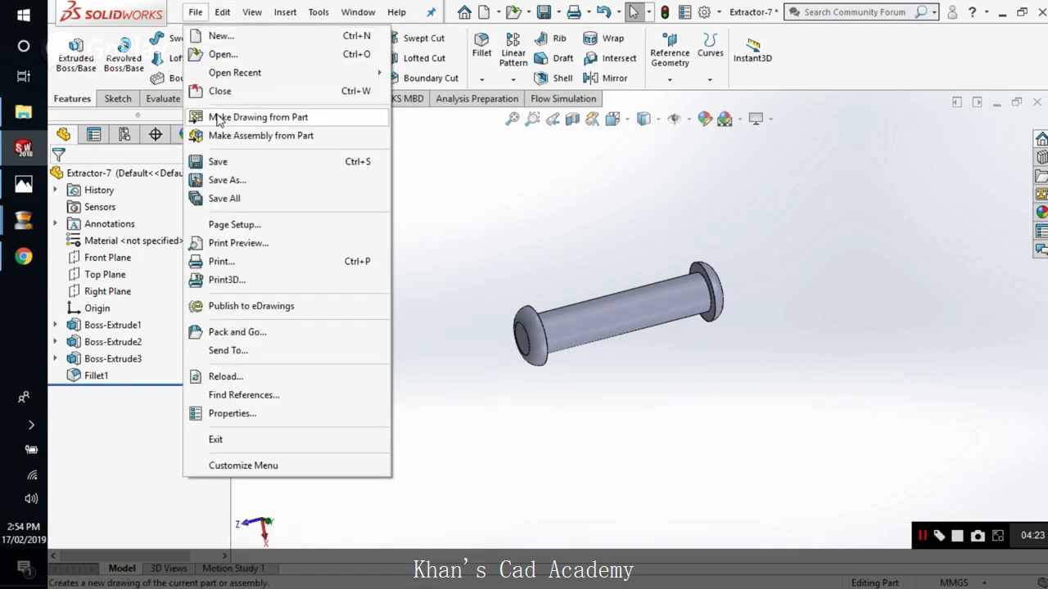
pyautogui.click(215, 161)
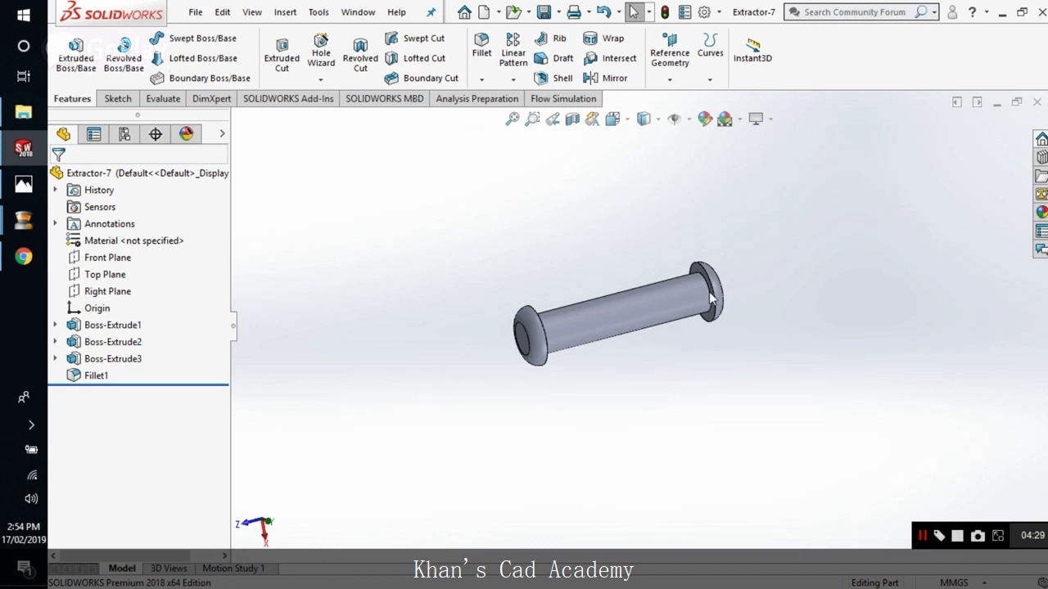
pyautogui.moveTo(713, 299); pyautogui.dragTo(661, 265, button='middle')
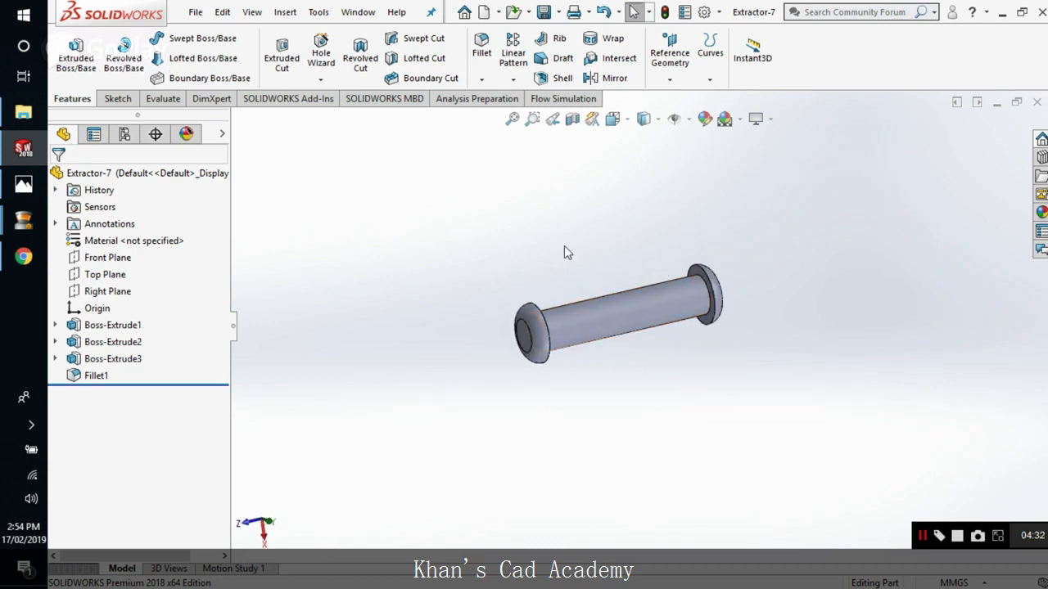